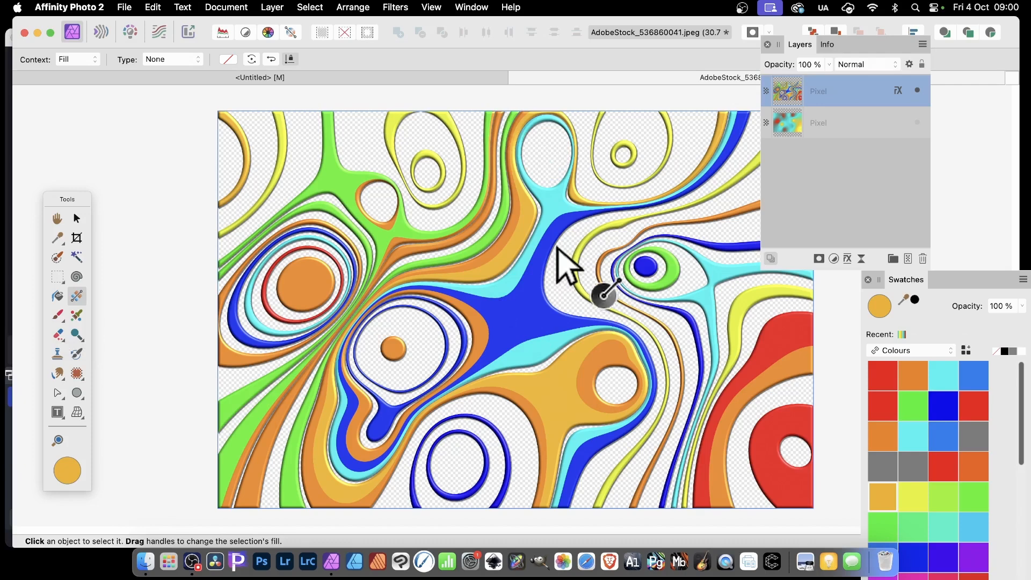
# Delete the embossed line-pattern layer and add a new empty pixel layer above the hidden blurred colour layer
pyautogui.press('Delete')
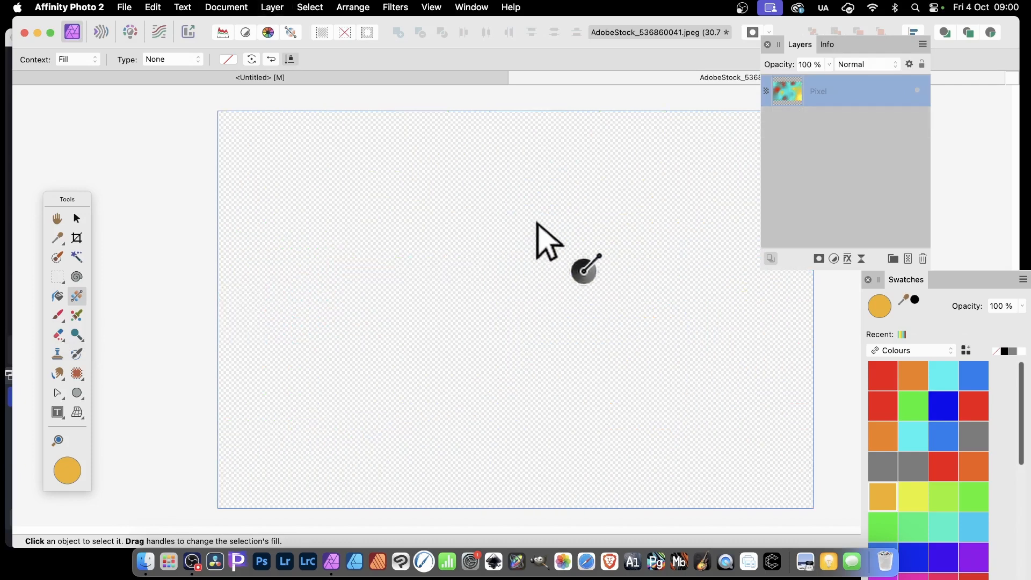
pyautogui.click(271, 7)
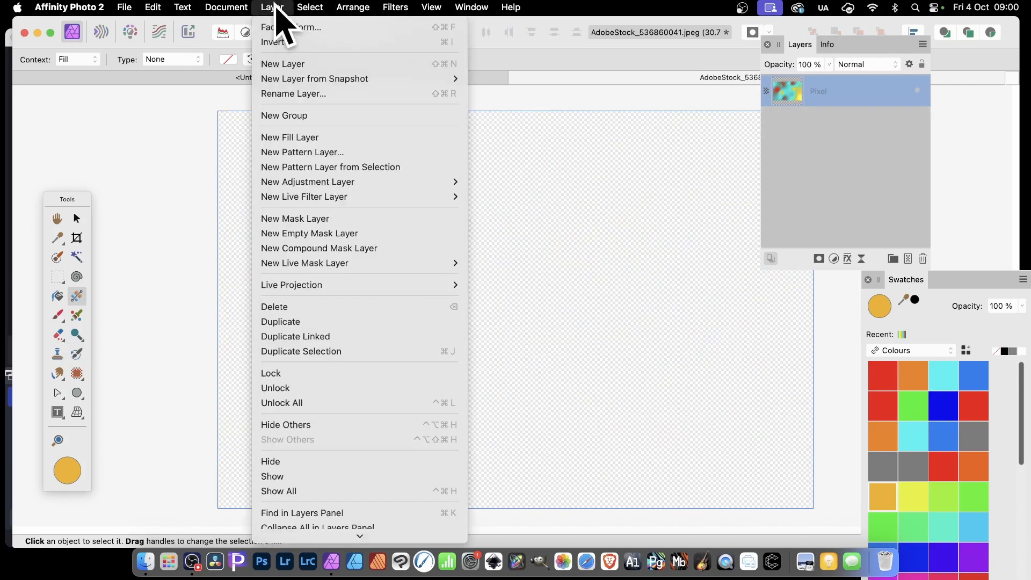
pyautogui.click(279, 63)
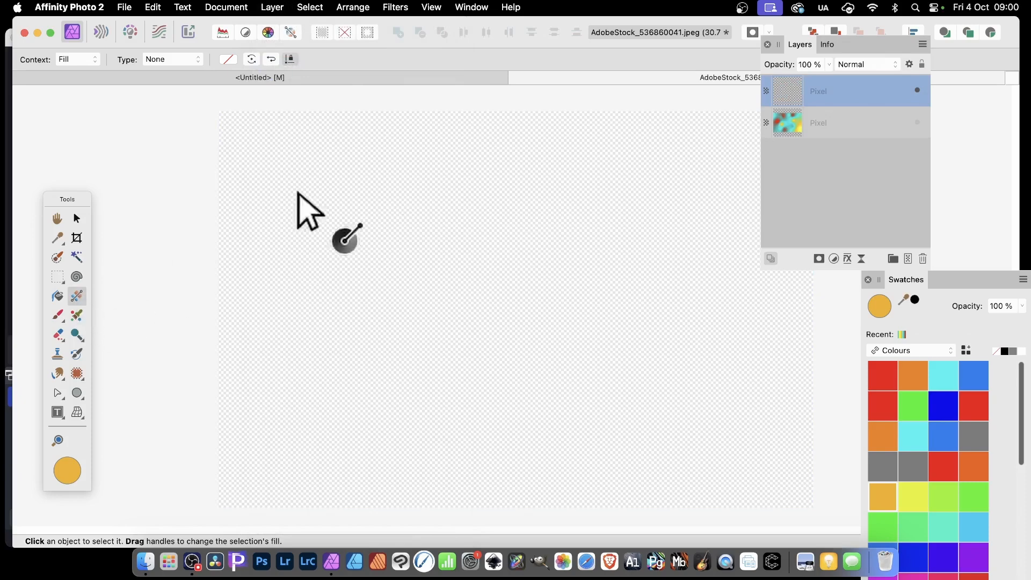
# Fill the new layer with a diagonal linear gradient using the blue, yellow, orange, cyan and red gradient swatch
pyautogui.moveTo(310, 148); pyautogui.dragTo(759, 413)
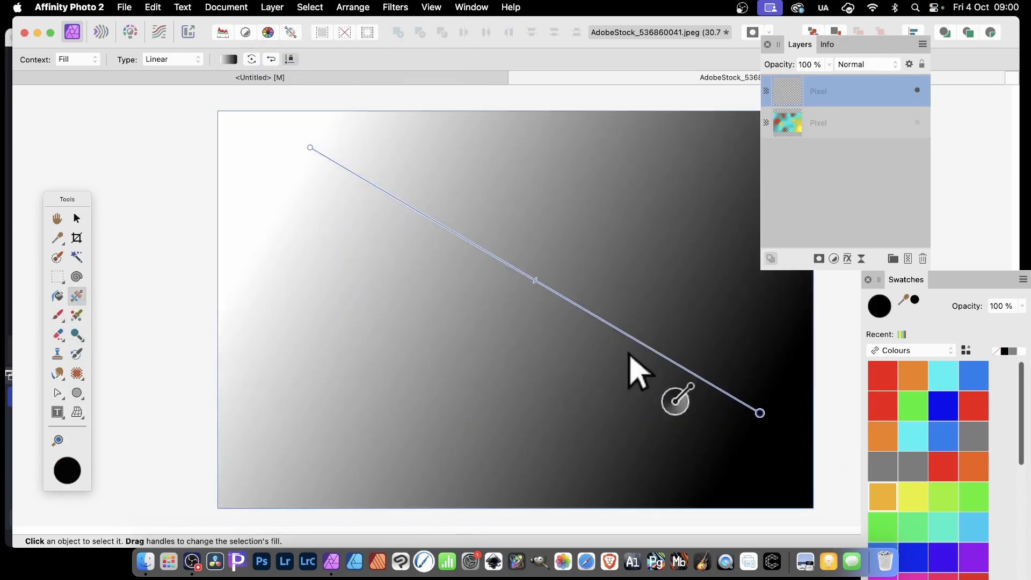
pyautogui.click(232, 59)
pyautogui.click(239, 75)
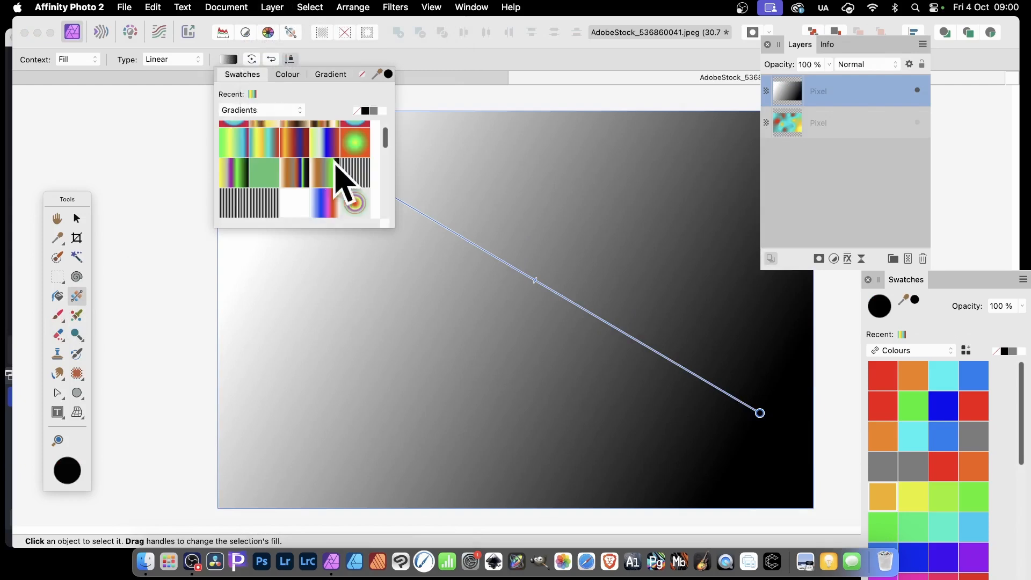
pyautogui.scroll(2, 344, 180)
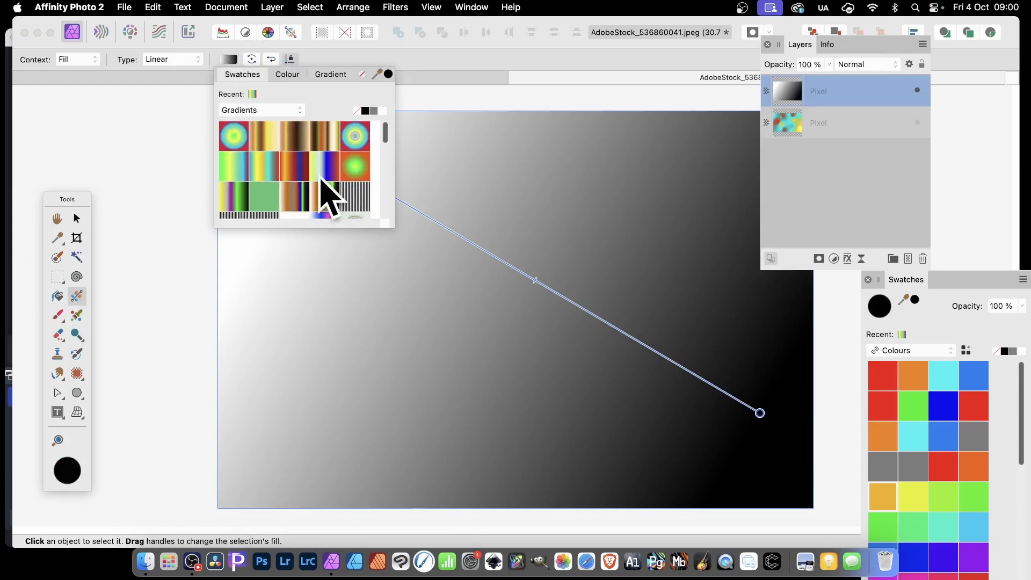
pyautogui.click(266, 166)
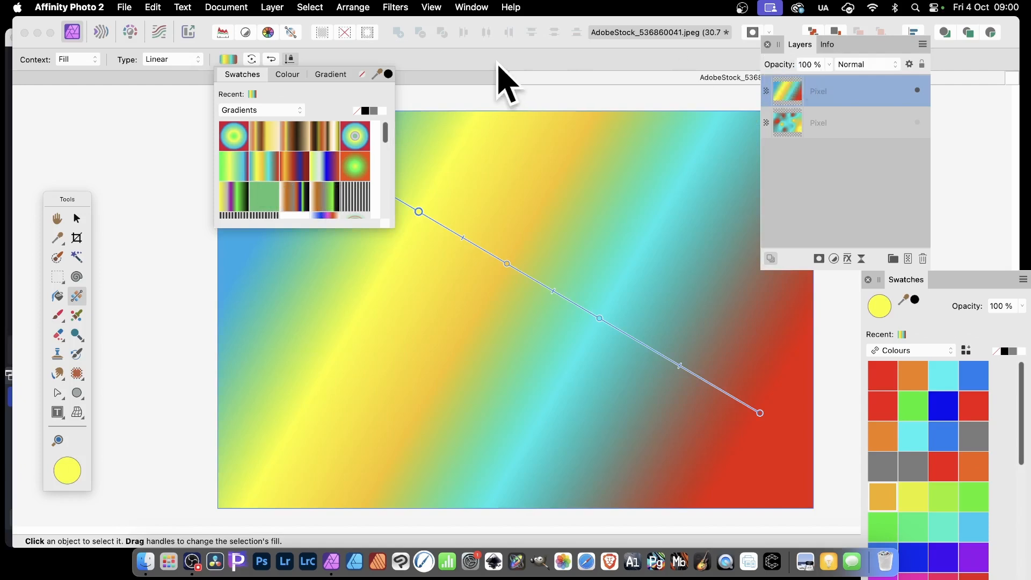
pyautogui.click(516, 61)
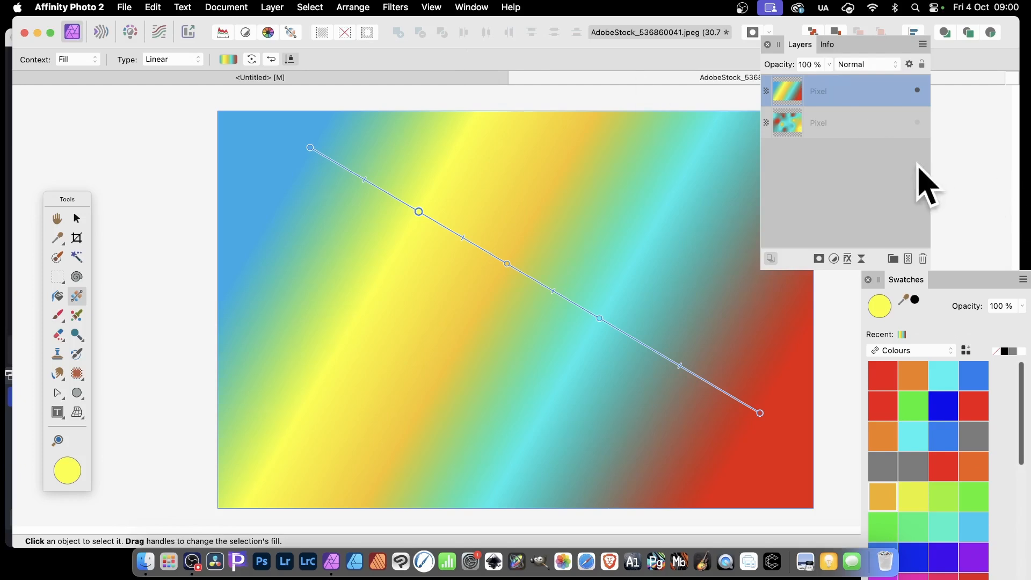
# Show the blurred colour layer and delete the striped gradient layer above it
pyautogui.click(794, 126)
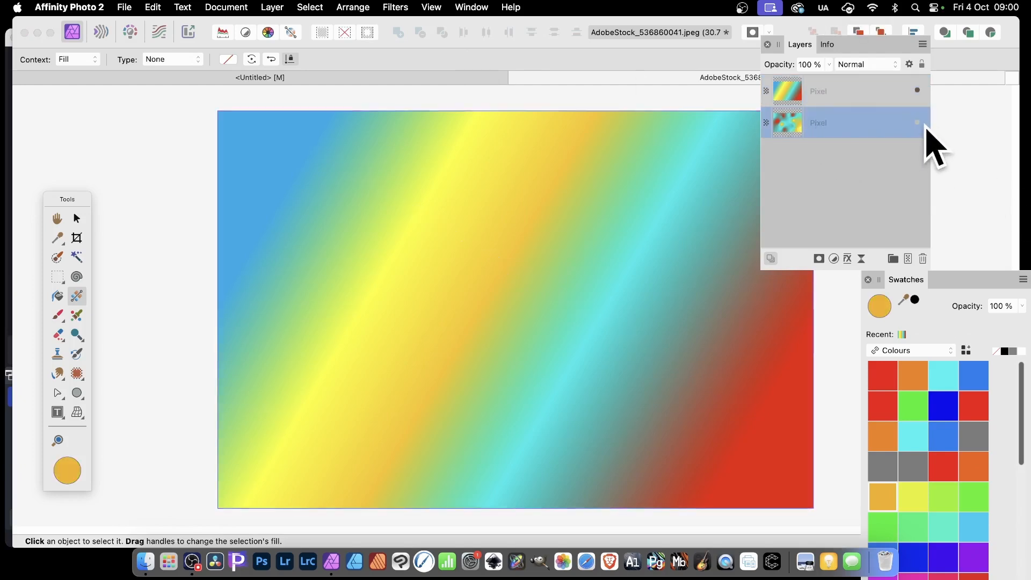
pyautogui.click(917, 90)
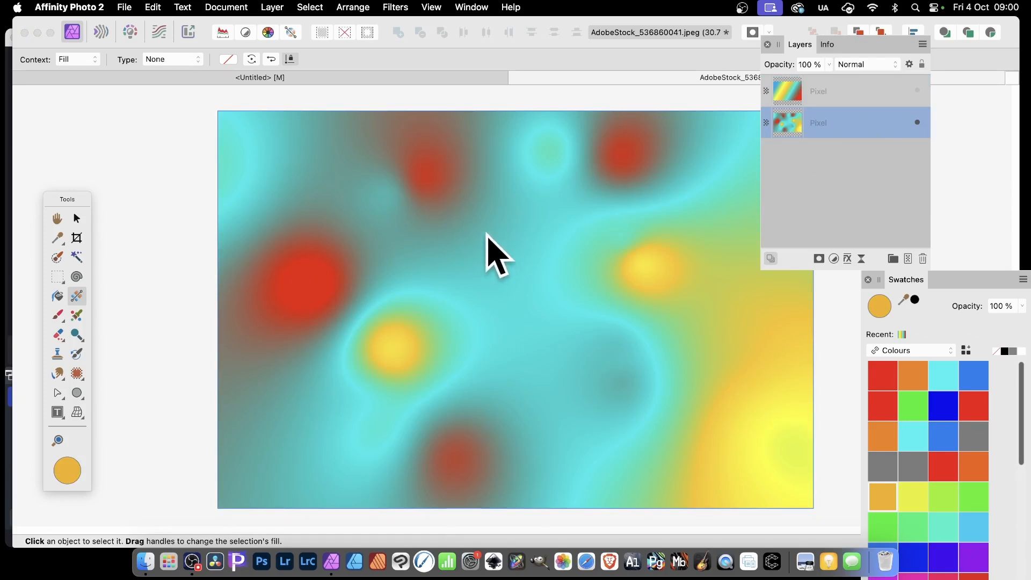
pyautogui.click(797, 97)
pyautogui.click(398, 6)
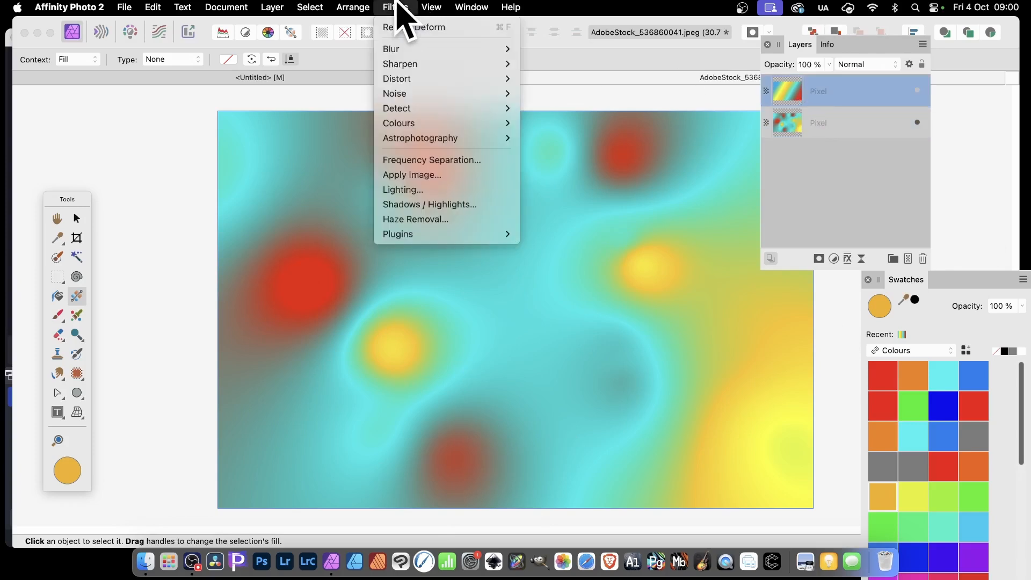
pyautogui.moveTo(397, 78)
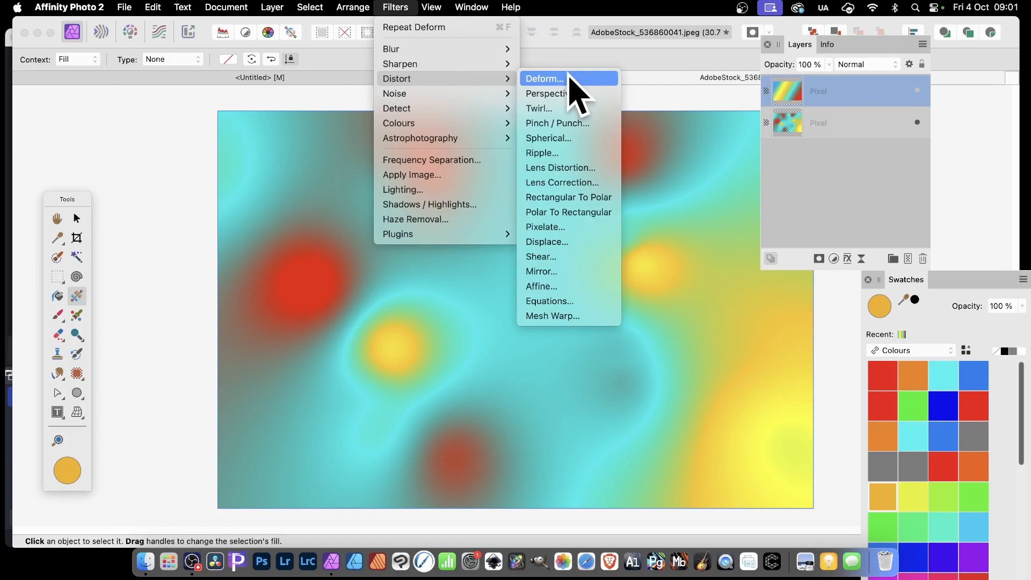
pyautogui.click(794, 156)
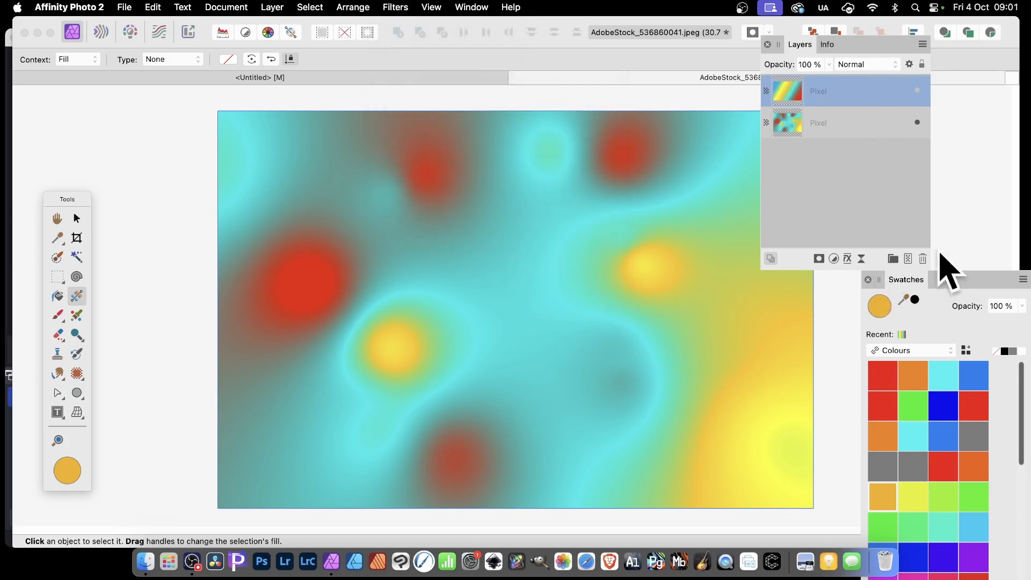
pyautogui.click(922, 259)
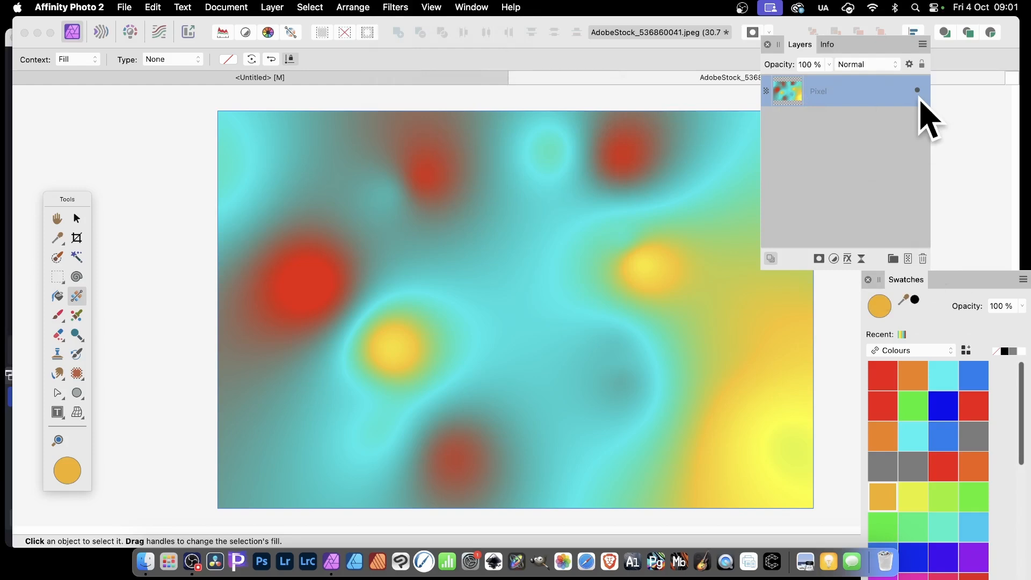
# Add a new pixel layer and flood-fill two contour bands around the yellow areas in orange, with Layers Beneath as the source
pyautogui.click(272, 7)
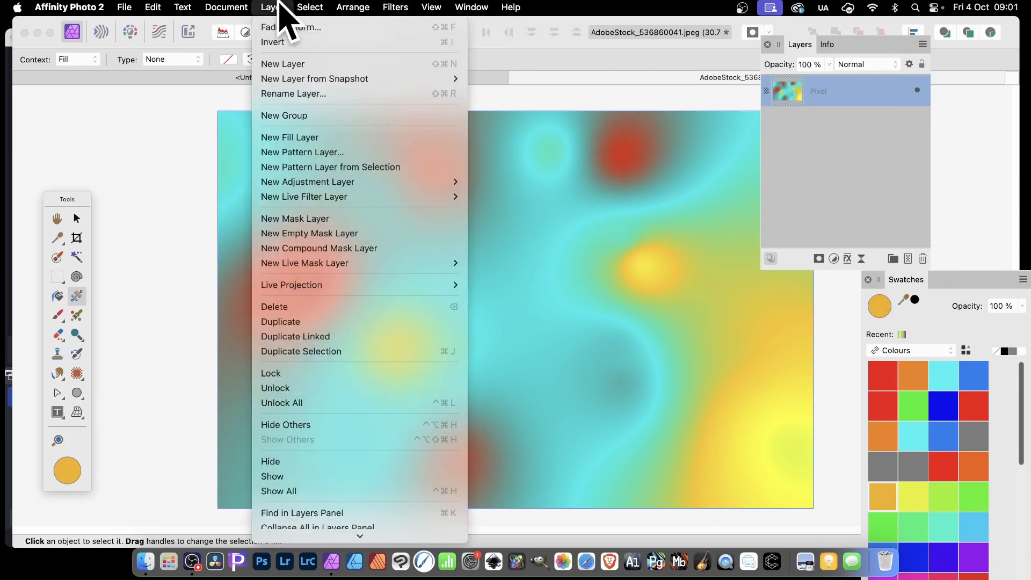
pyautogui.click(289, 65)
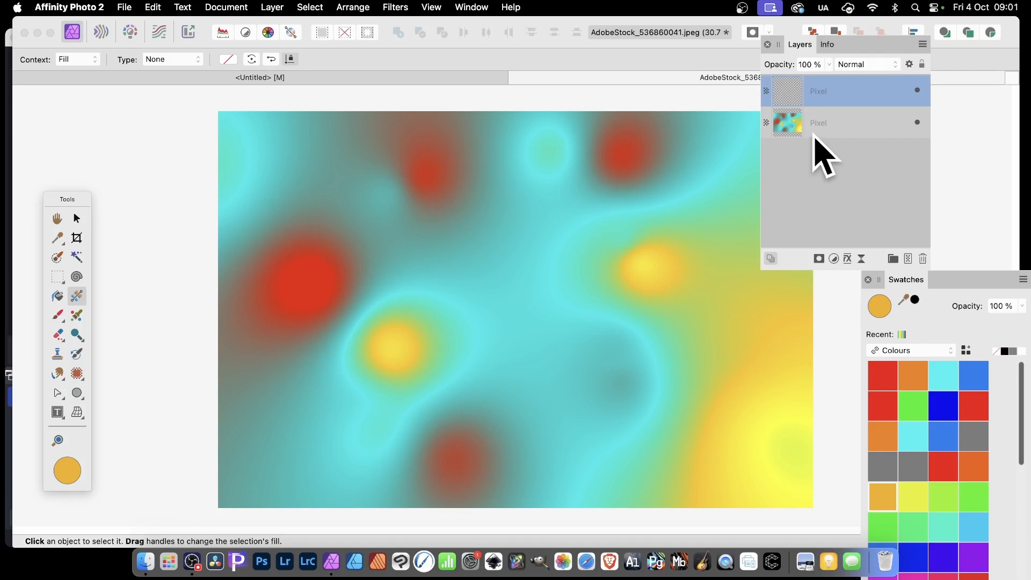
pyautogui.click(57, 297)
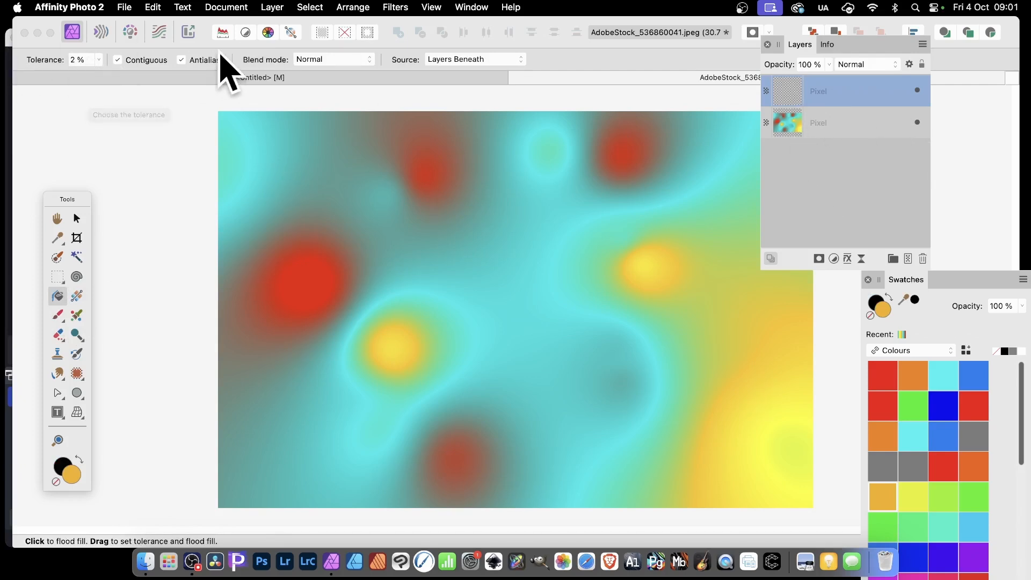
pyautogui.click(471, 60)
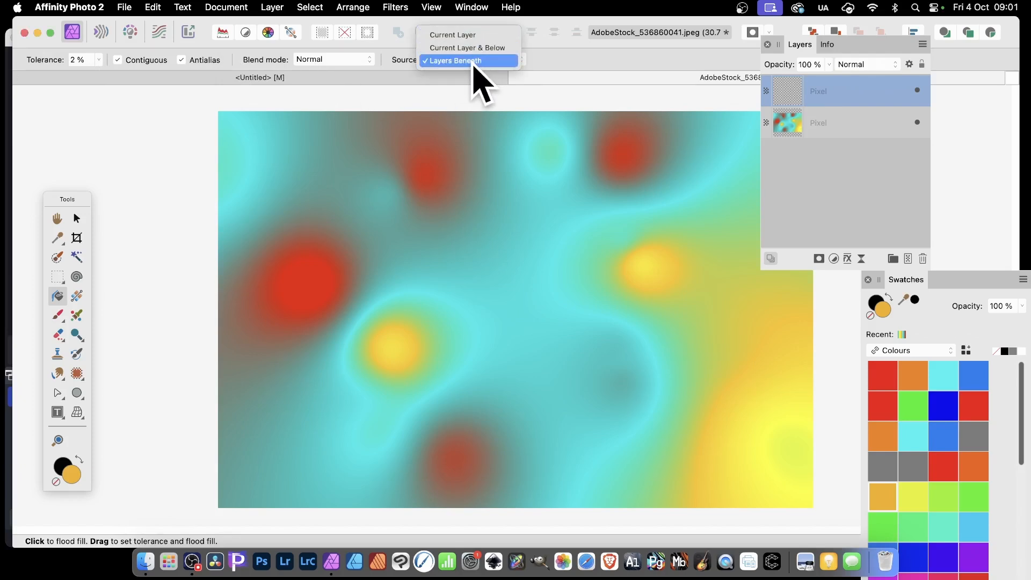
pyautogui.click(477, 61)
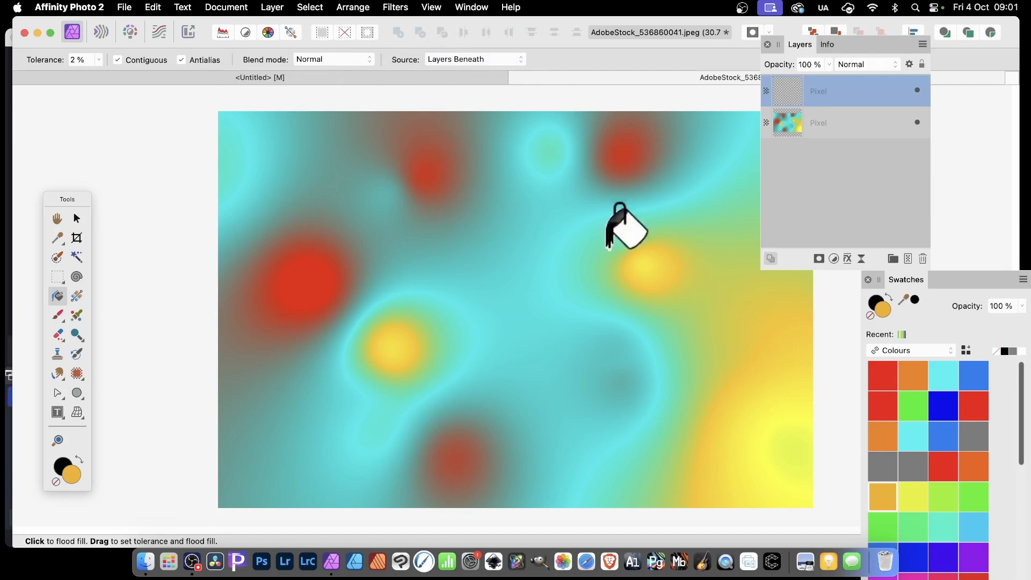
pyautogui.click(579, 252)
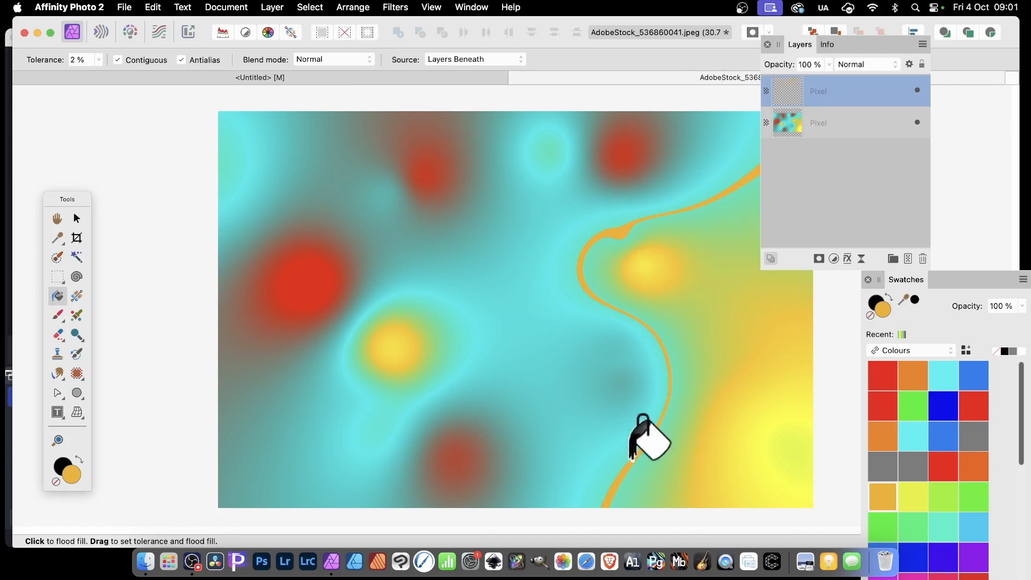
pyautogui.click(376, 310)
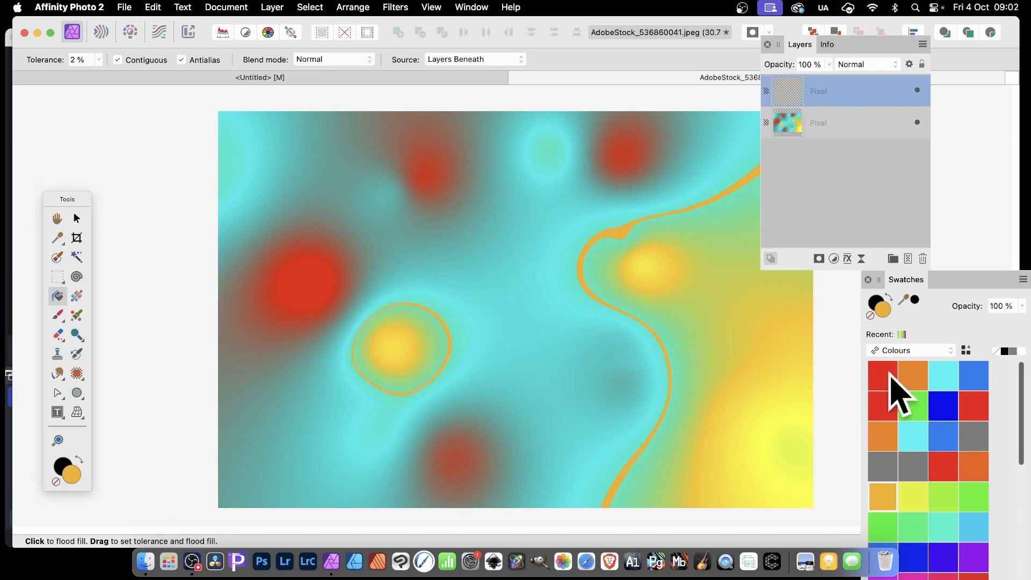
# Flood-fill contour bands around the left yellow spot and through the upper-left and lower-left areas in blue from the Colours palette
pyautogui.moveTo(914, 285); pyautogui.dragTo(846, 220)
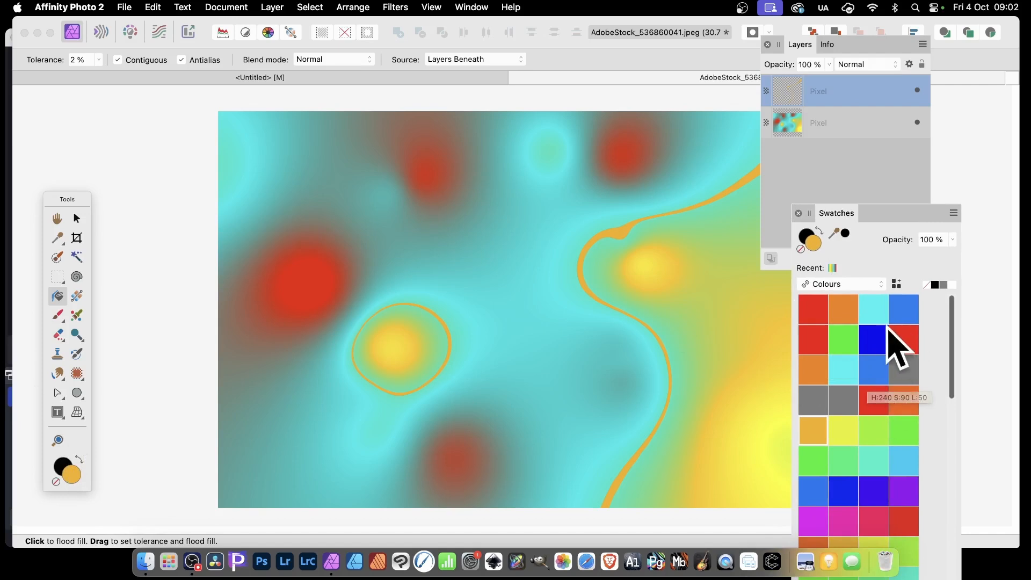
pyautogui.scroll(-5, 883, 344)
pyautogui.click(841, 284)
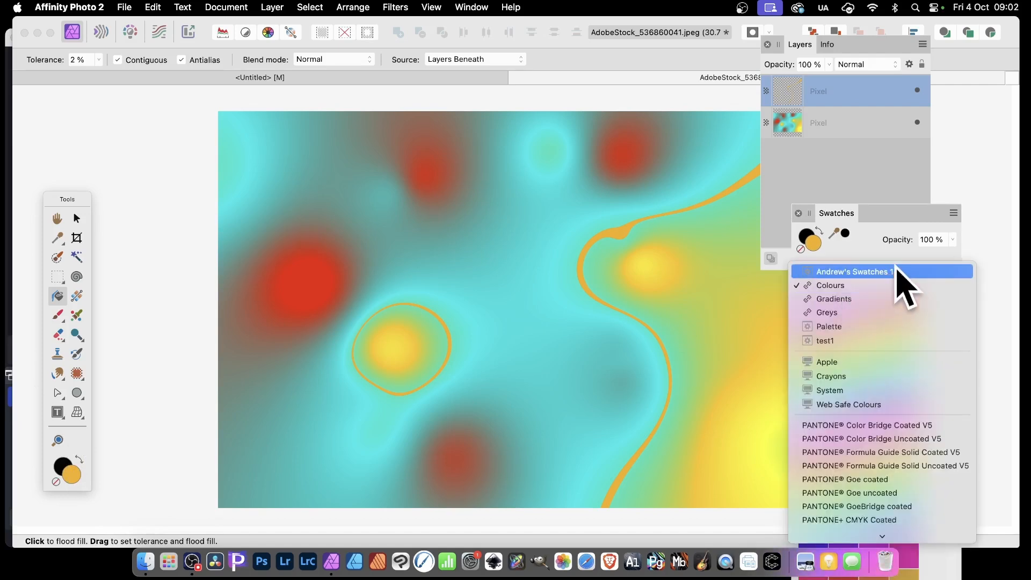
pyautogui.click(865, 286)
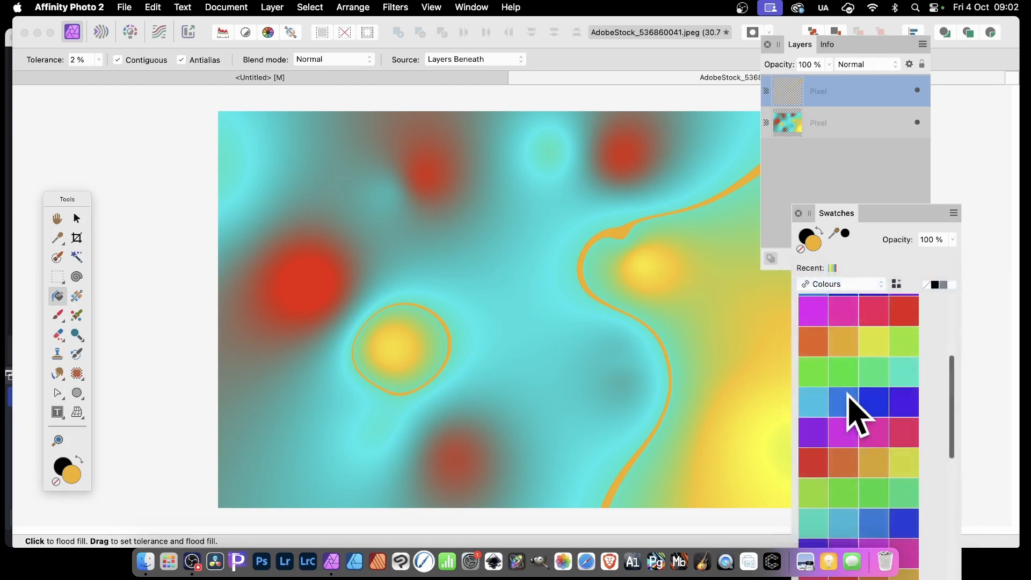
pyautogui.click(851, 397)
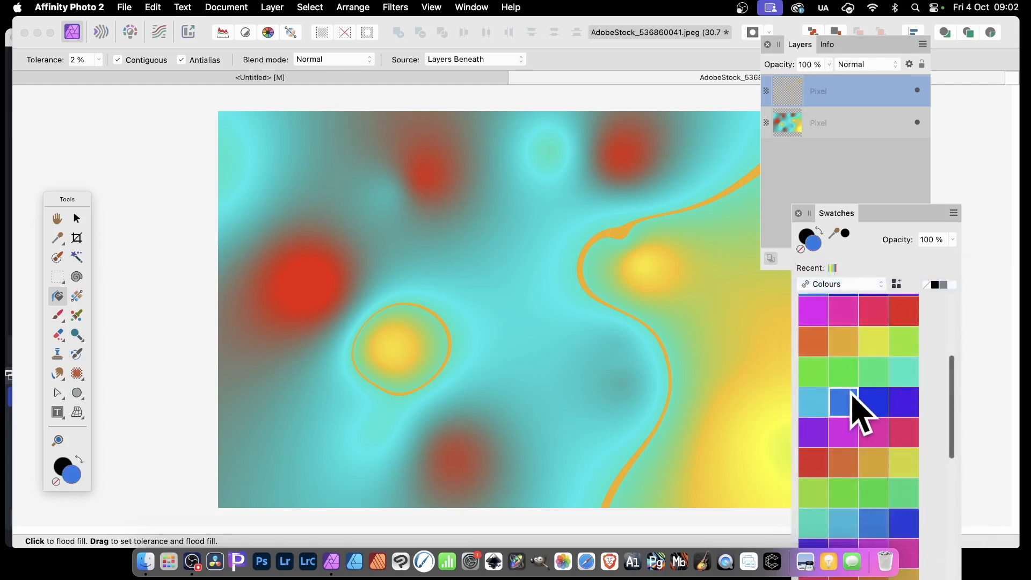
pyautogui.click(450, 286)
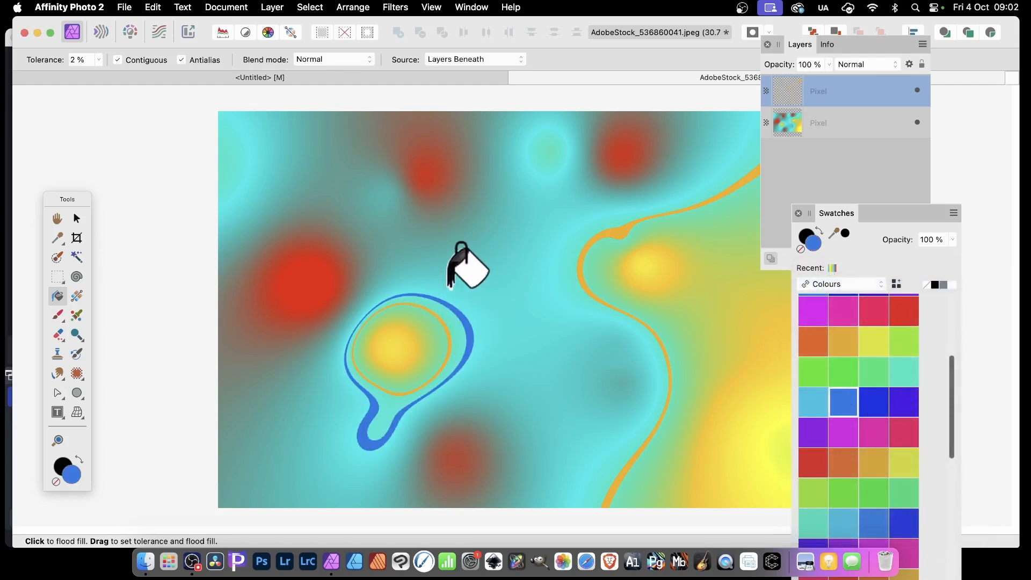
pyautogui.click(453, 204)
pyautogui.click(488, 227)
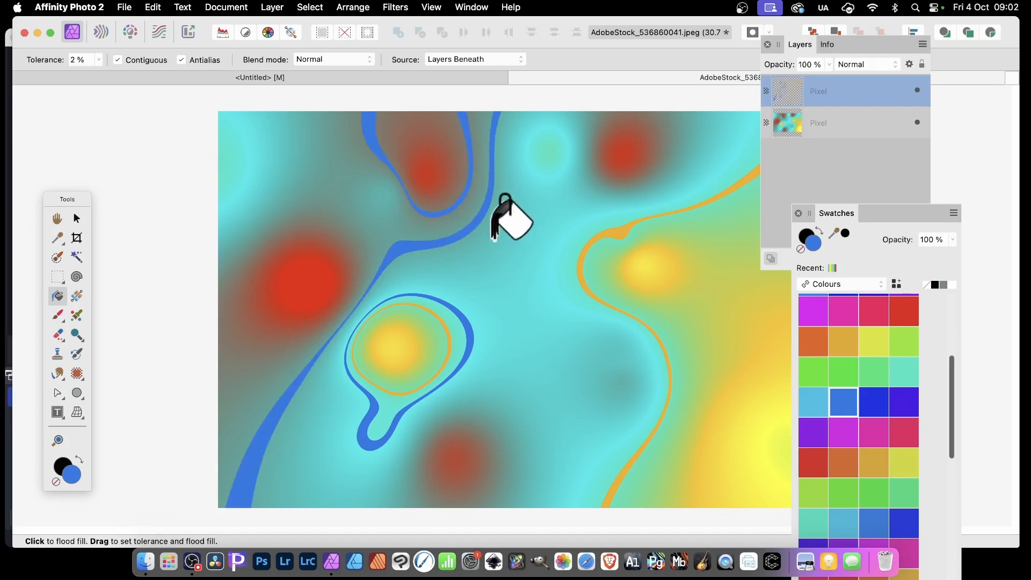
pyautogui.click(507, 234)
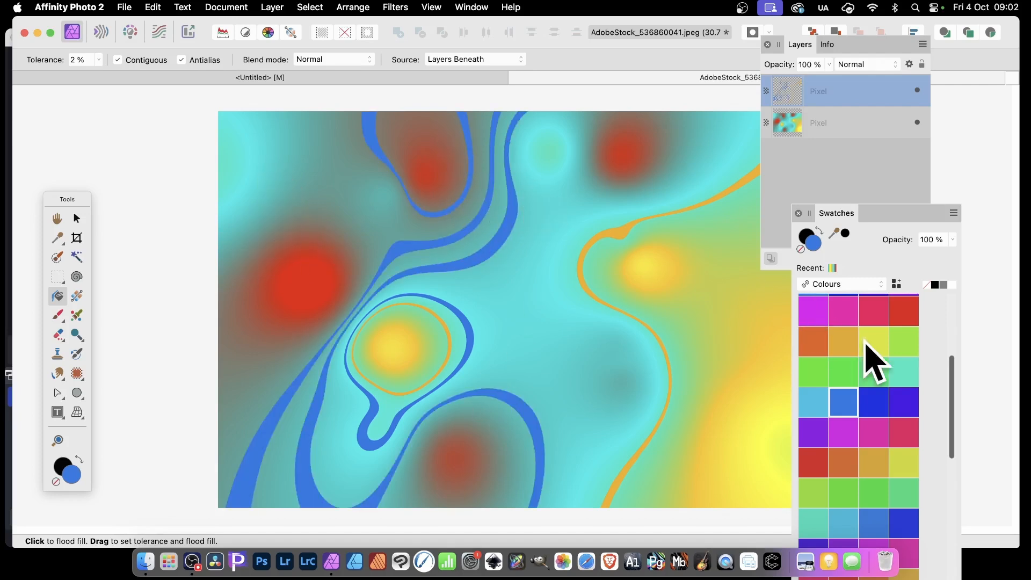
# Flood-fill contour bands through the image centre and around the right yellow spot in magenta
pyautogui.click(841, 314)
pyautogui.click(589, 212)
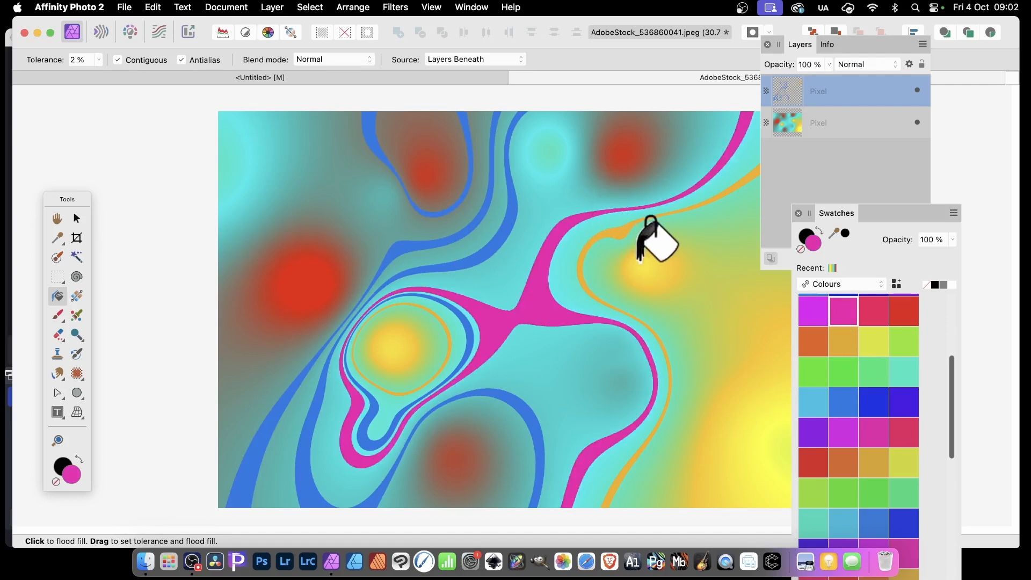
pyautogui.click(657, 267)
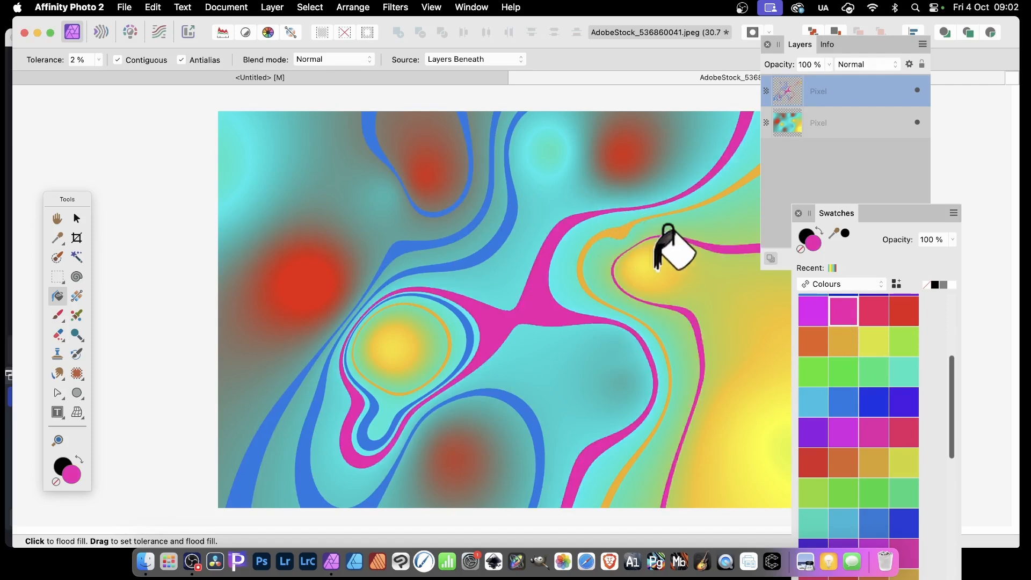
pyautogui.click(608, 261)
pyautogui.click(663, 270)
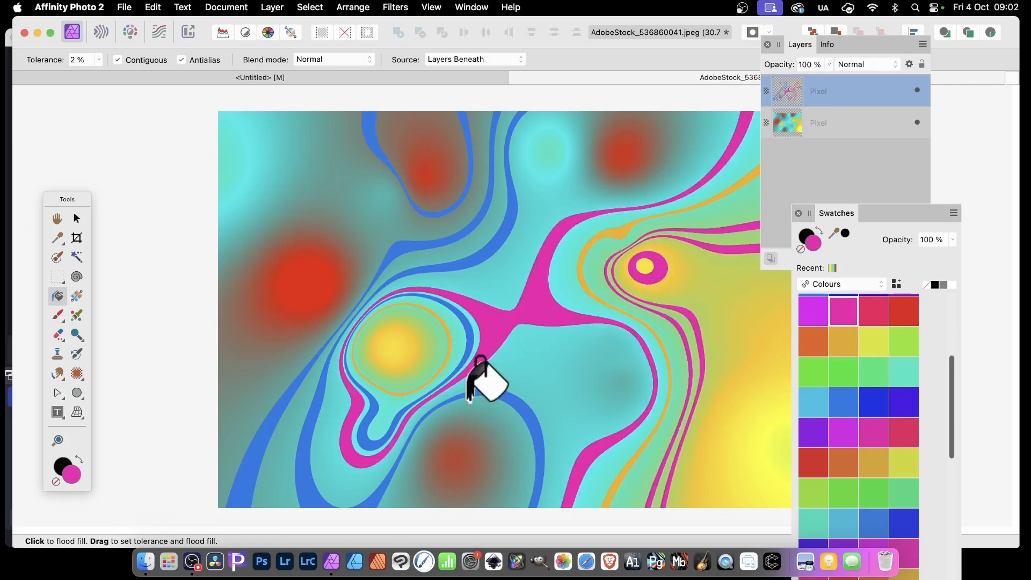
pyautogui.click(556, 346)
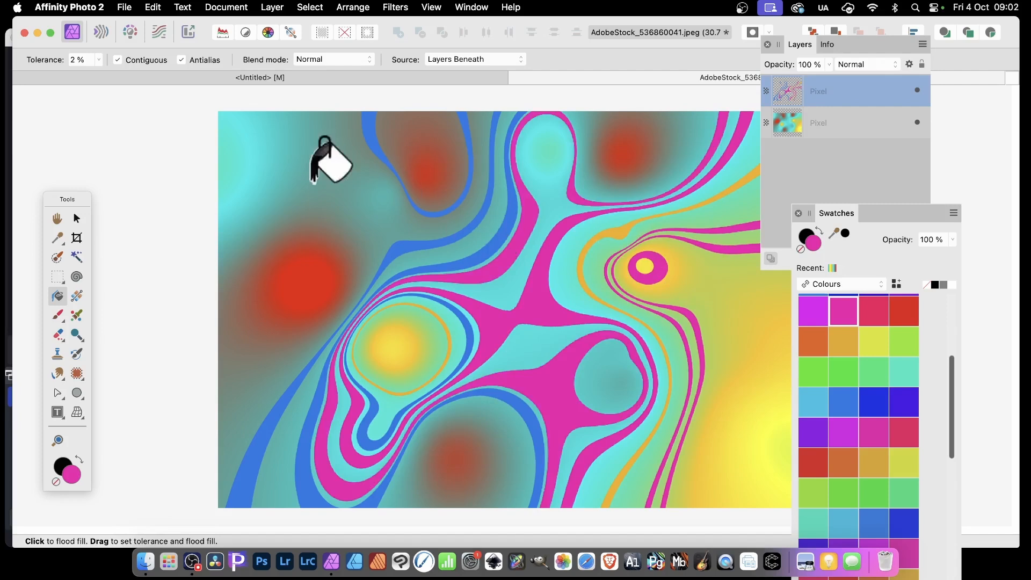
# Set the flood fill tolerance to 1% and fill thin contour bands around the large left red spot in magenta
pyautogui.click(99, 59)
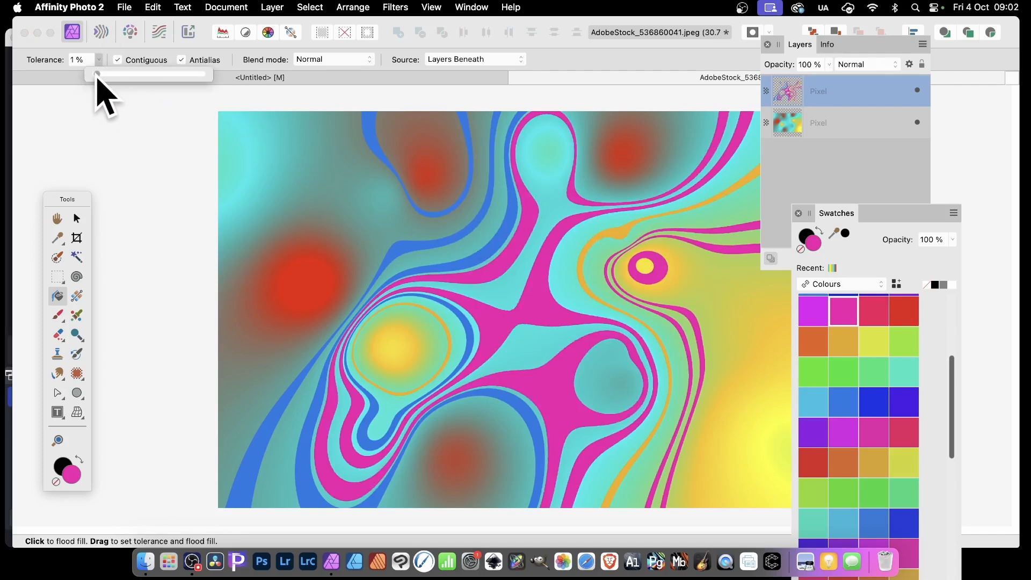
pyautogui.click(326, 229)
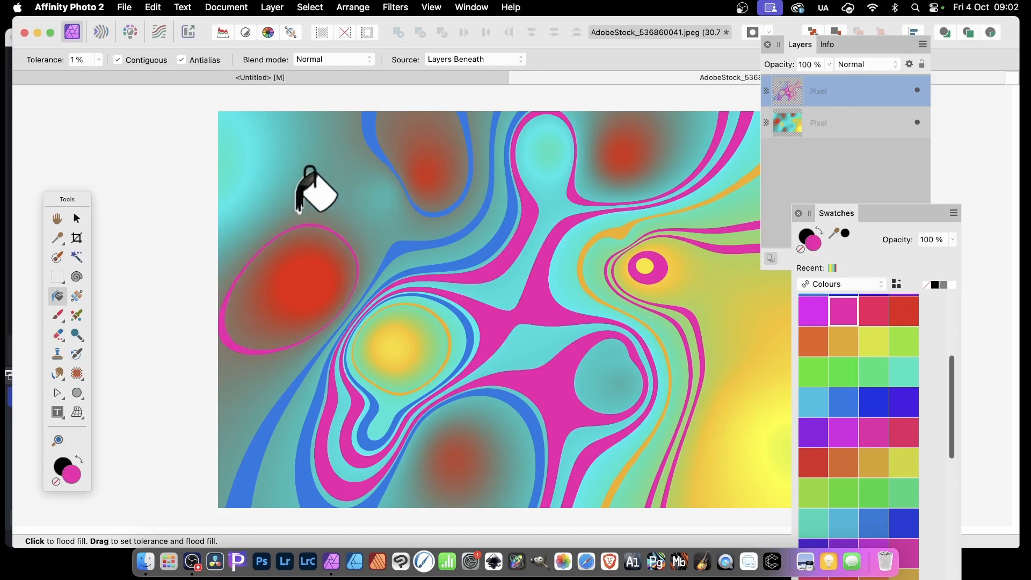
# Flood-fill contour bands in the upper-left area and around the small teal spot in red
pyautogui.click(904, 312)
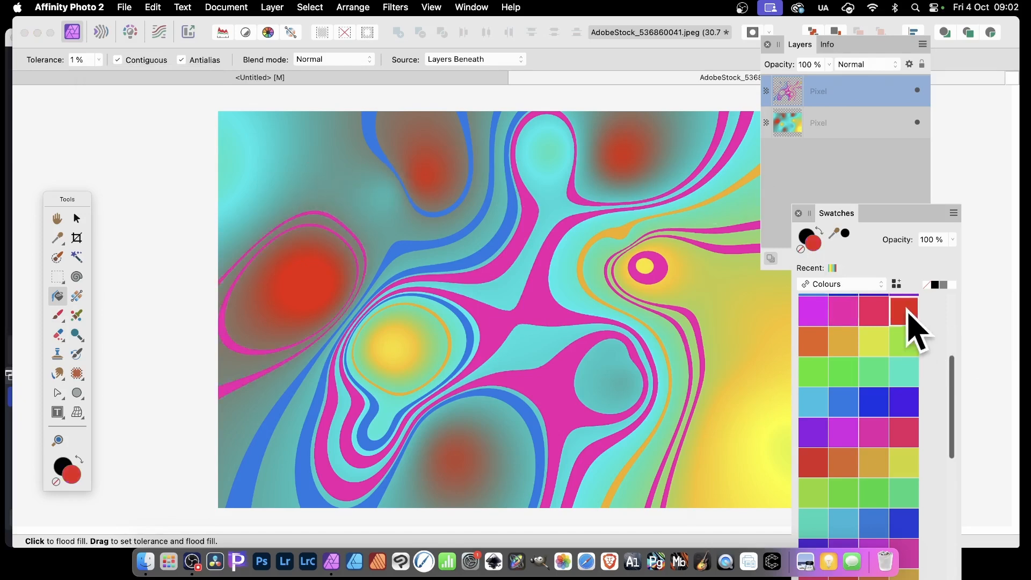
pyautogui.click(293, 193)
pyautogui.click(394, 189)
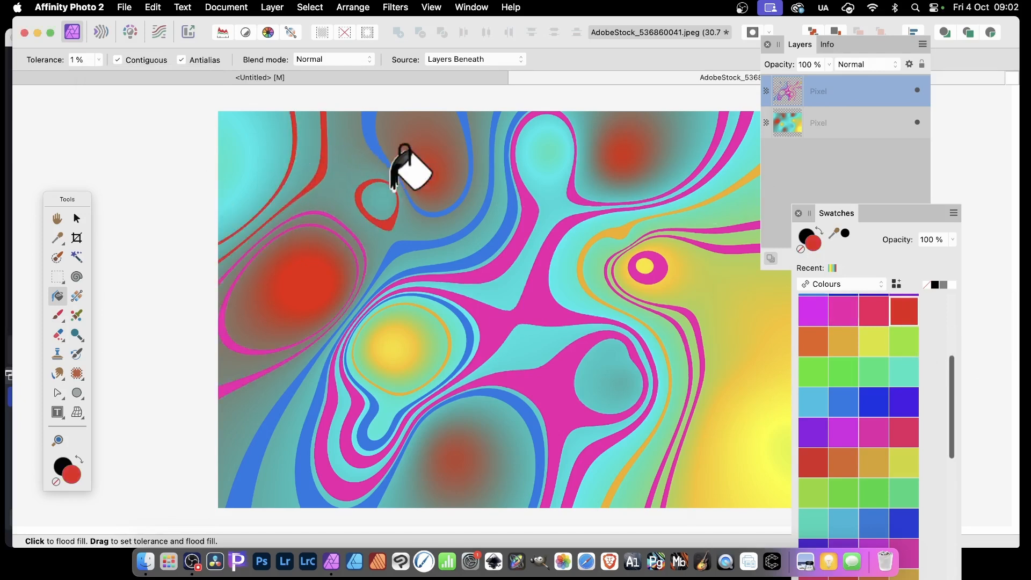
# Flood-fill contour bands through the upper-left area, the top-centre teal spot and the magenta shapes in the image centre in yellow-green
pyautogui.click(903, 462)
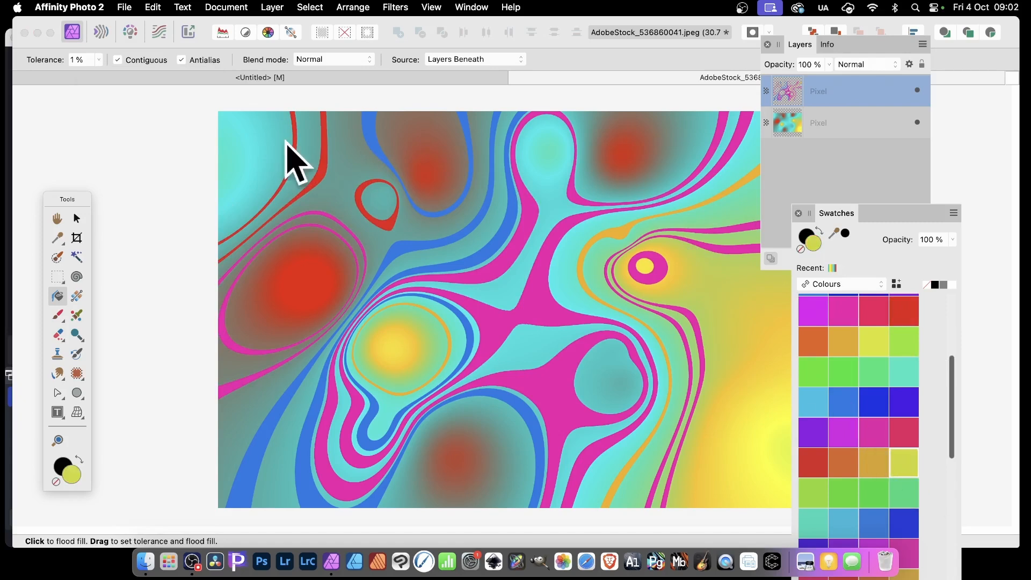
pyautogui.click(338, 171)
pyautogui.click(553, 179)
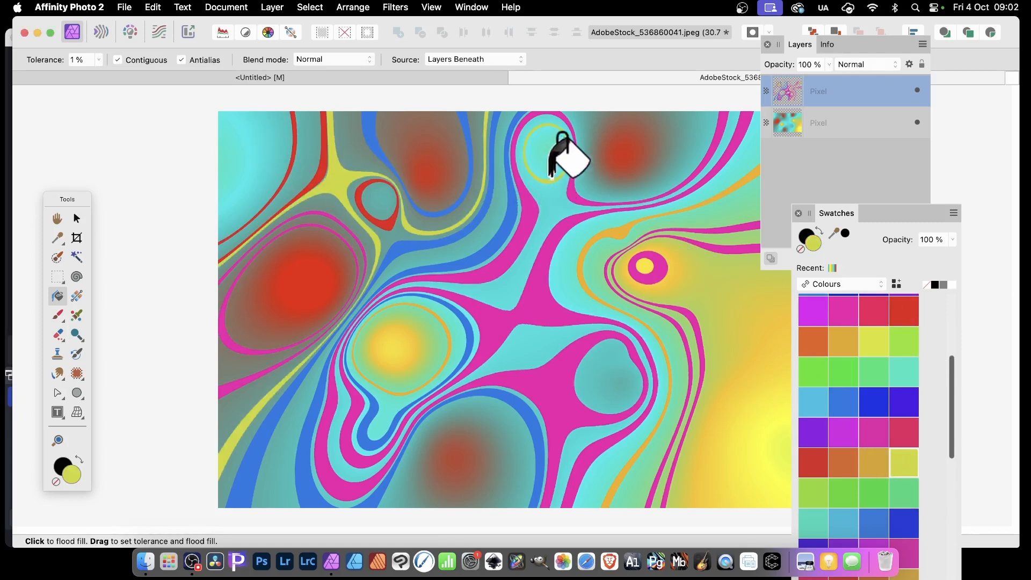
pyautogui.click(518, 283)
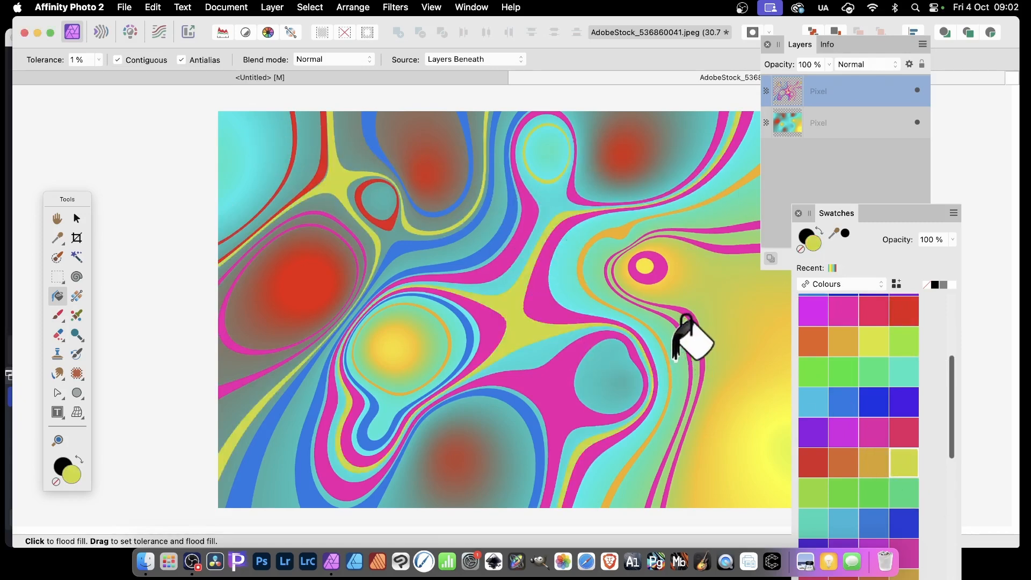
pyautogui.click(545, 308)
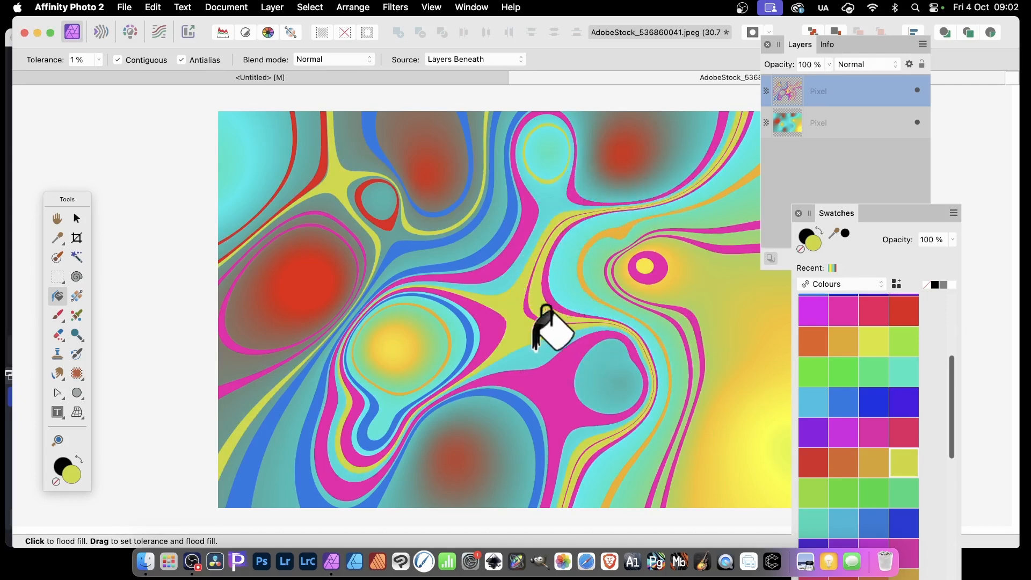
pyautogui.click(566, 379)
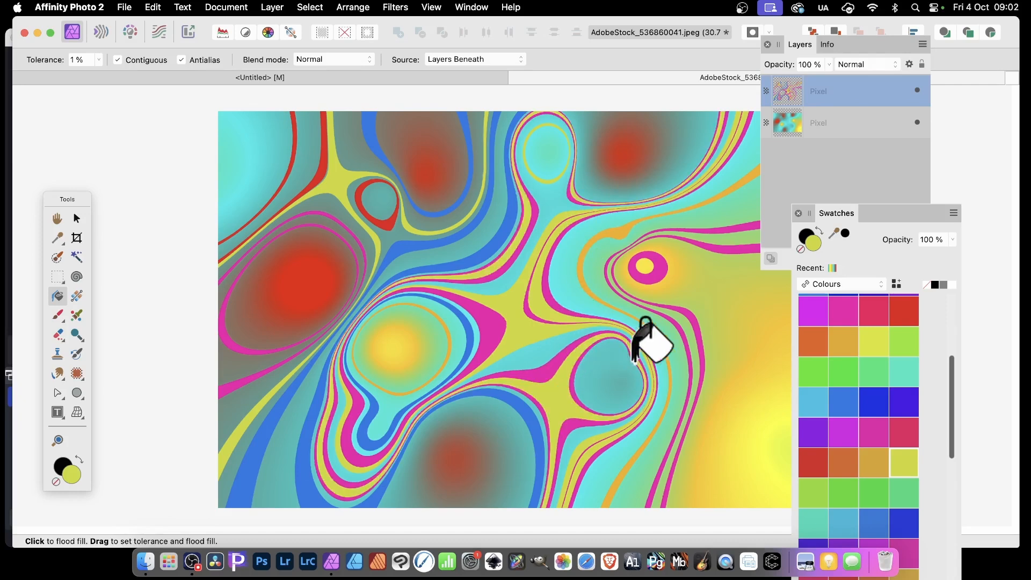
# Apply a 3D layer effect with a radius of about 18.9 px to the contour layer
pyautogui.click(799, 93)
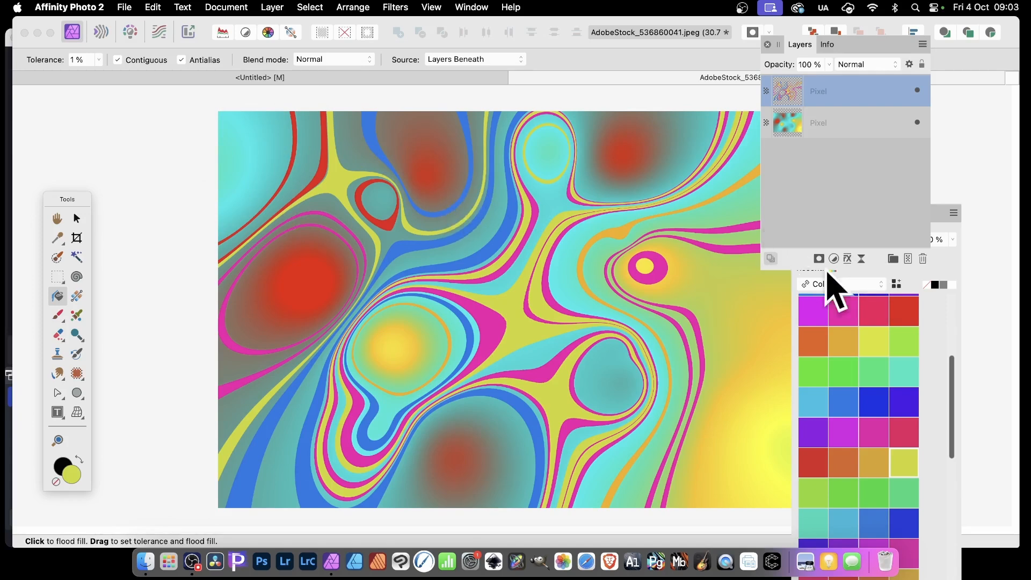
pyautogui.click(847, 259)
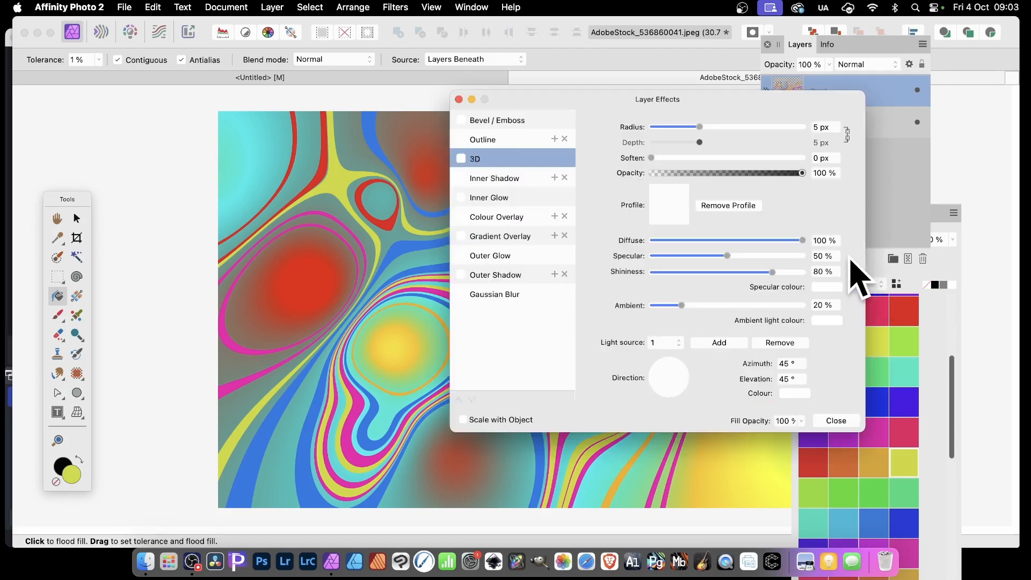
pyautogui.click(460, 158)
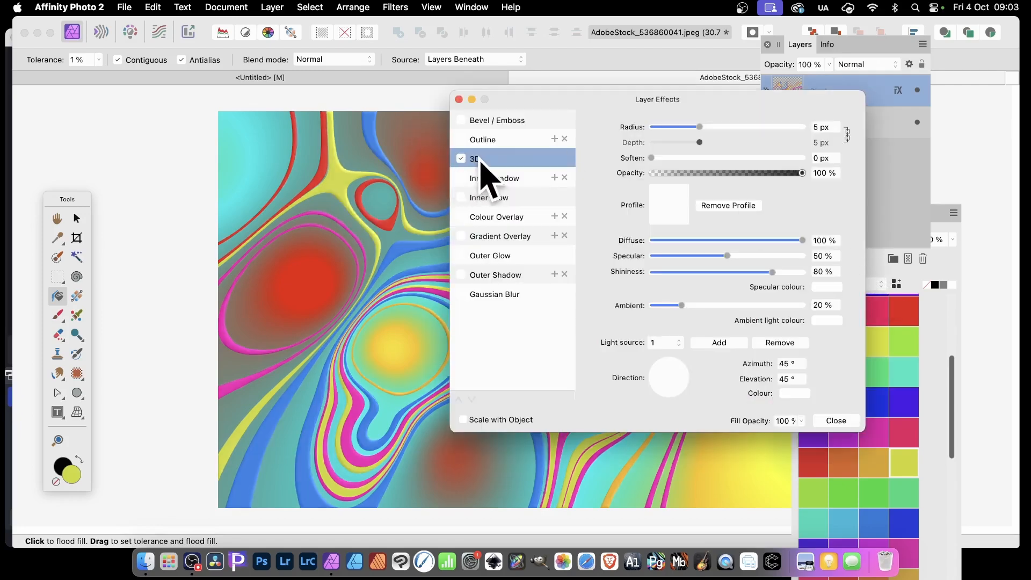
pyautogui.moveTo(723, 128); pyautogui.dragTo(732, 128)
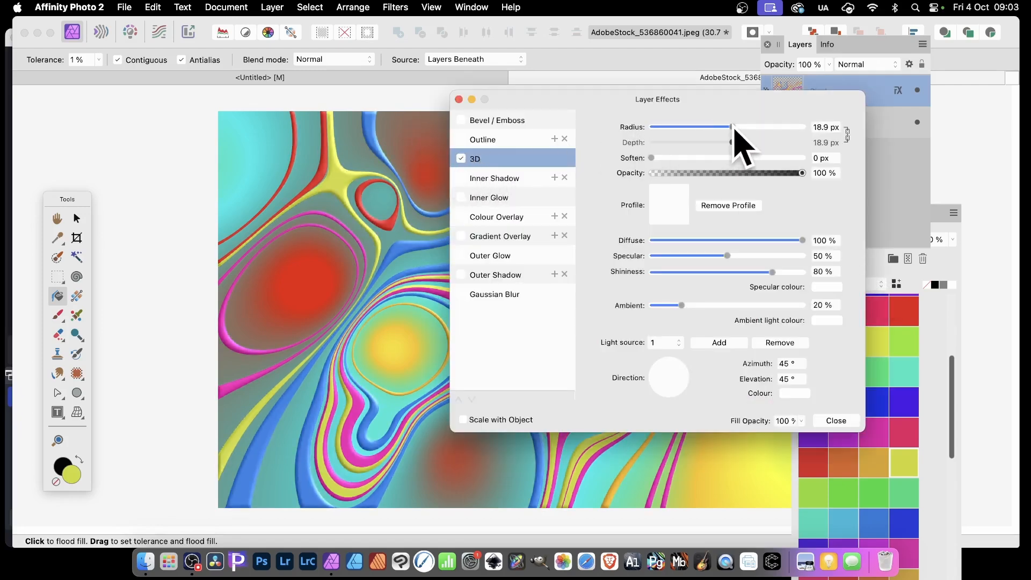
# Add an outer shadow to the contour layer with radius about 8.4 px, offset about 11 px and intensity about 61%
pyautogui.click(491, 275)
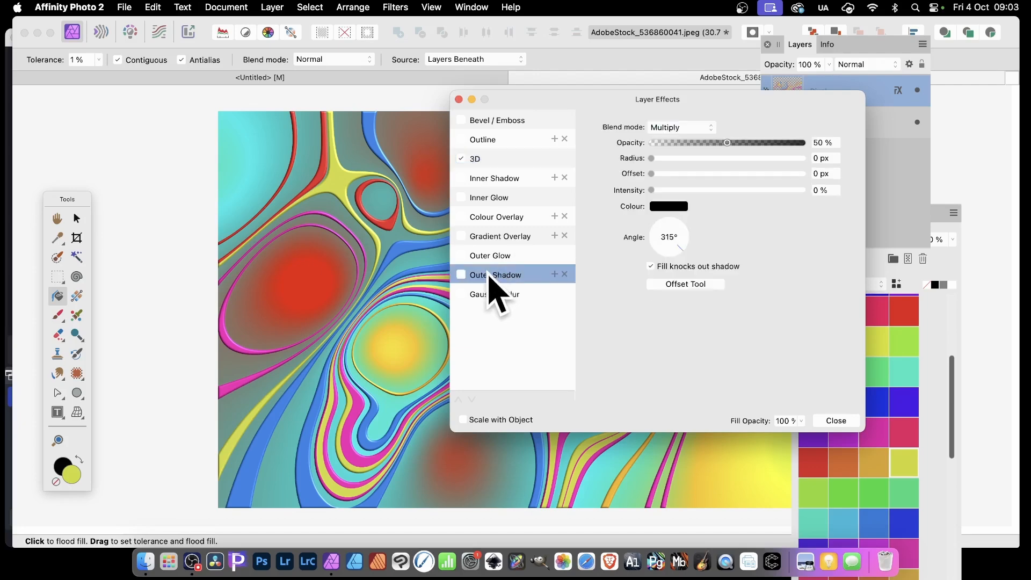
pyautogui.click(461, 274)
pyautogui.moveTo(704, 157); pyautogui.dragTo(730, 190)
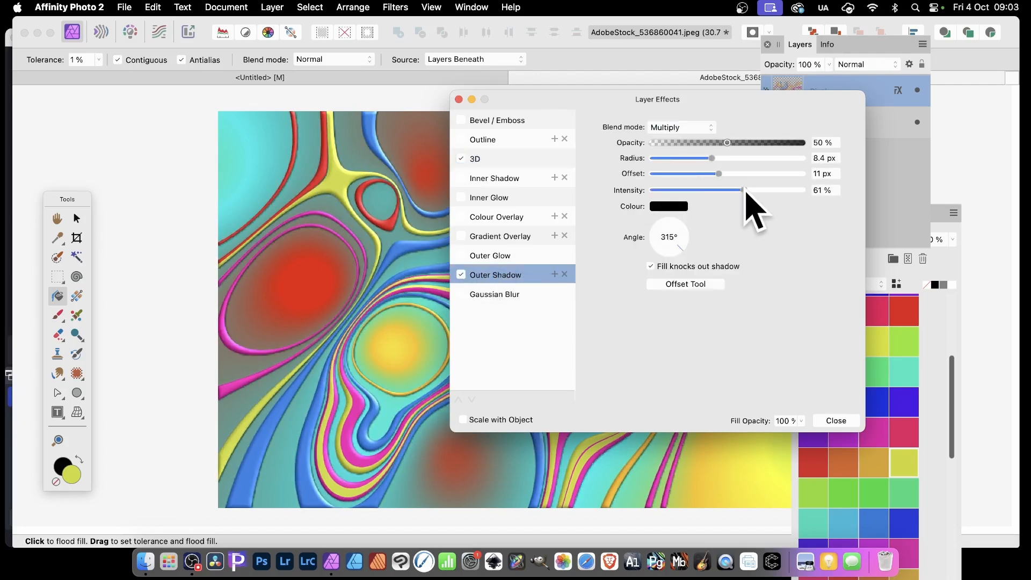
pyautogui.click(836, 420)
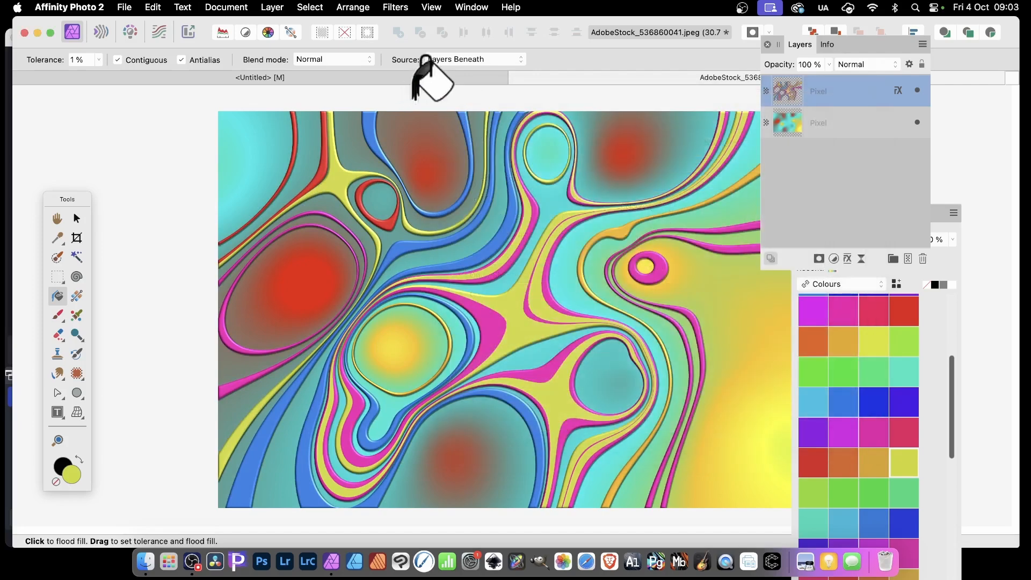
# Hide the blurred gradient layer to inspect the contours on their own, and show it again
pyautogui.click(829, 124)
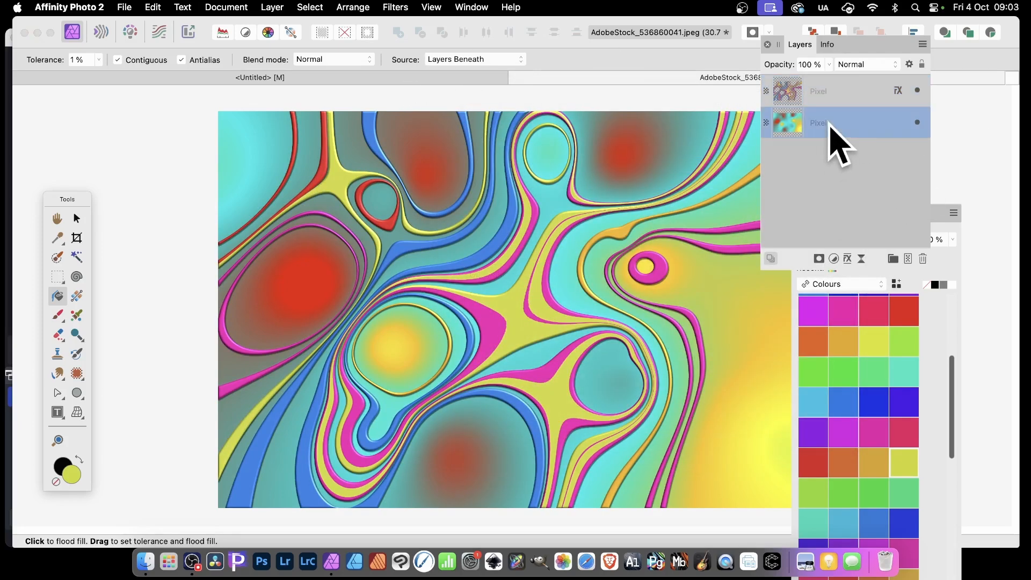
pyautogui.click(916, 122)
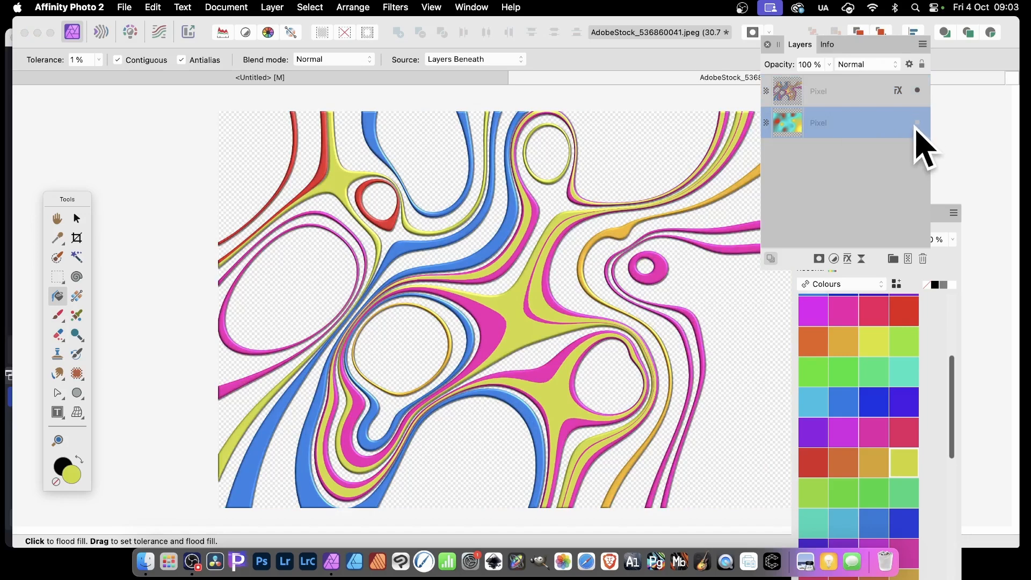
pyautogui.click(917, 123)
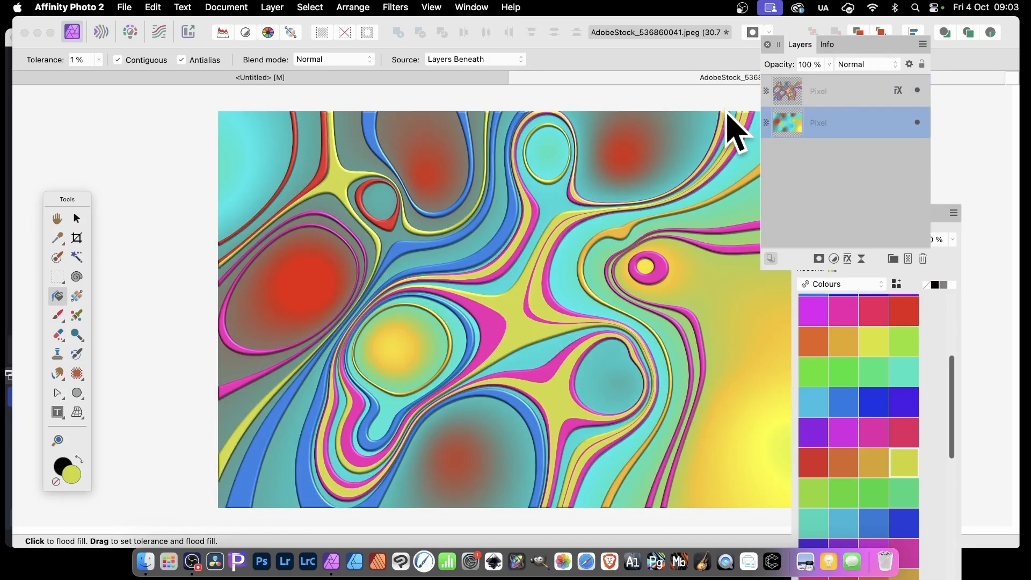
# Select the contour layer with the Move tool and open the Assets library, looking through the Shapes Library
pyautogui.click(855, 86)
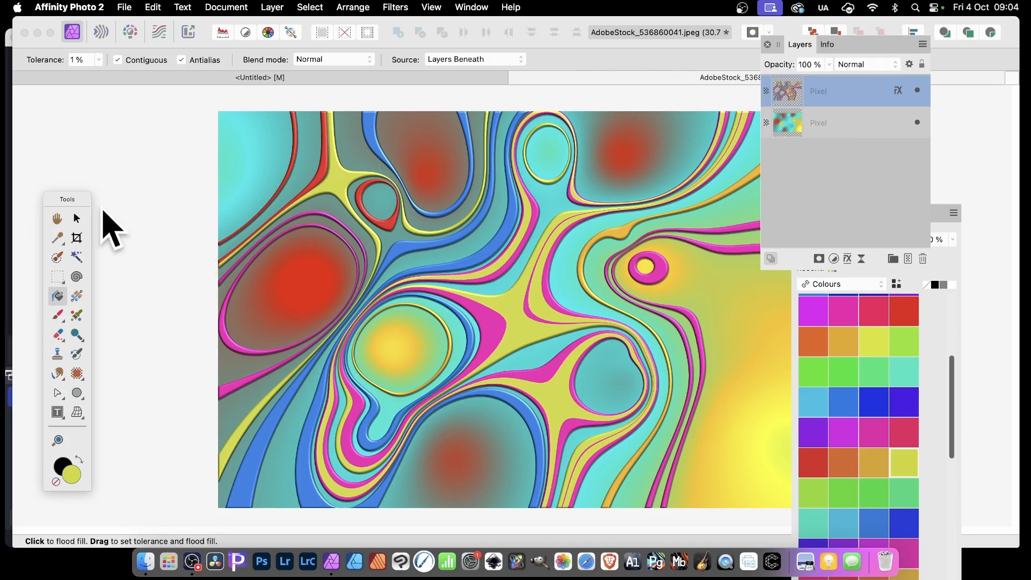
pyautogui.click(76, 218)
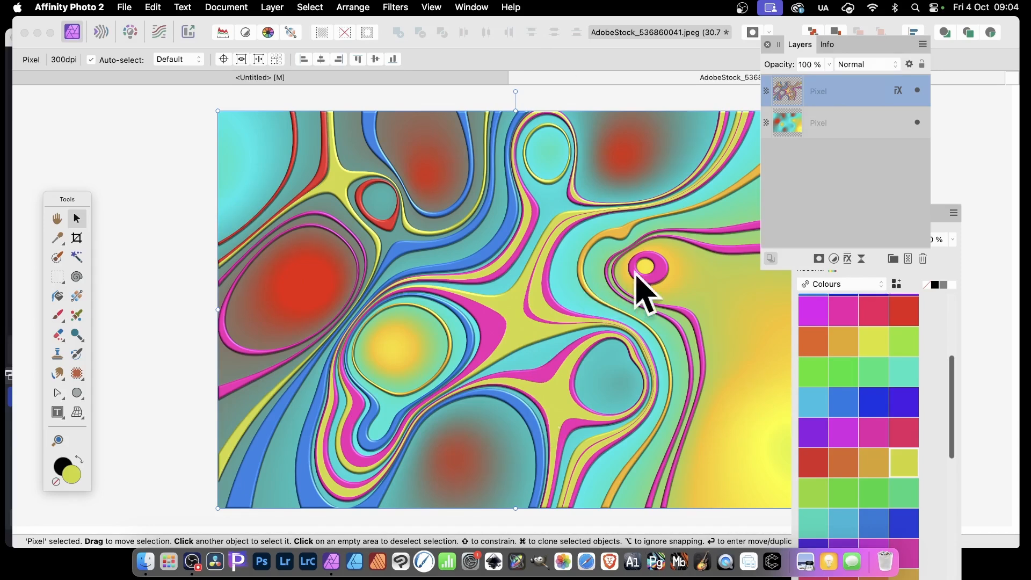
pyautogui.click(465, 7)
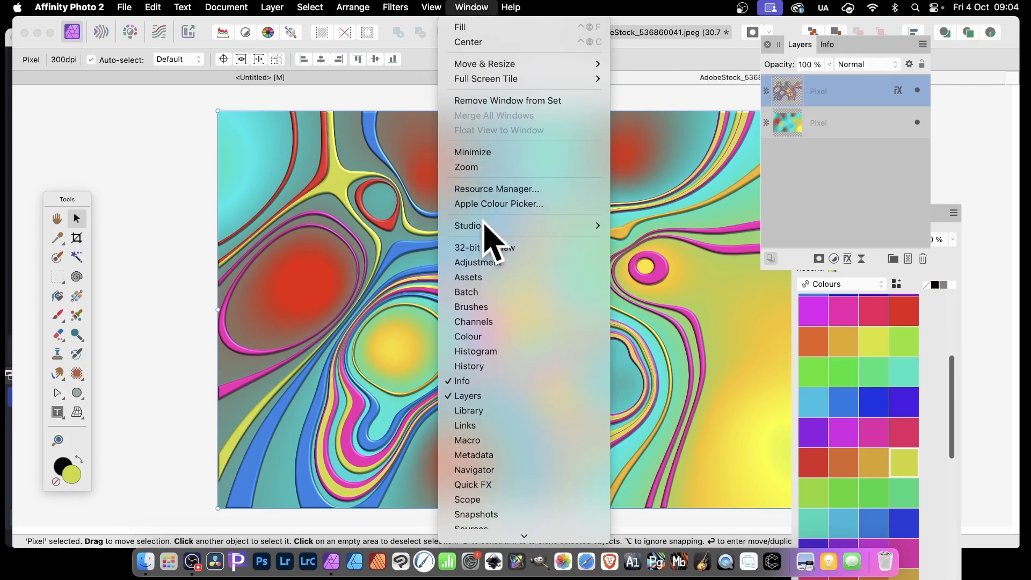
pyautogui.click(483, 277)
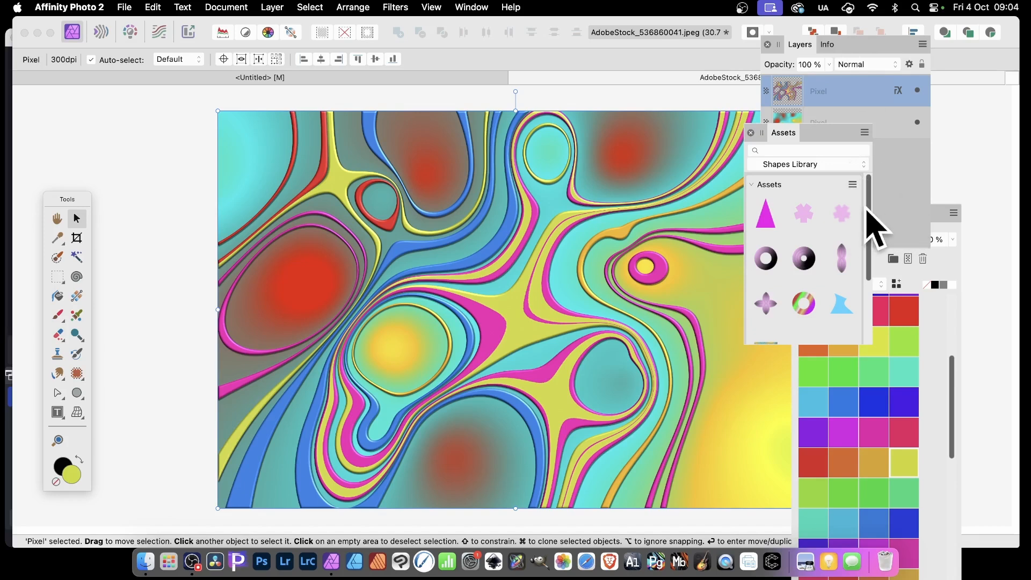
pyautogui.scroll(-1, 870, 222)
pyautogui.moveTo(868, 220); pyautogui.dragTo(876, 279)
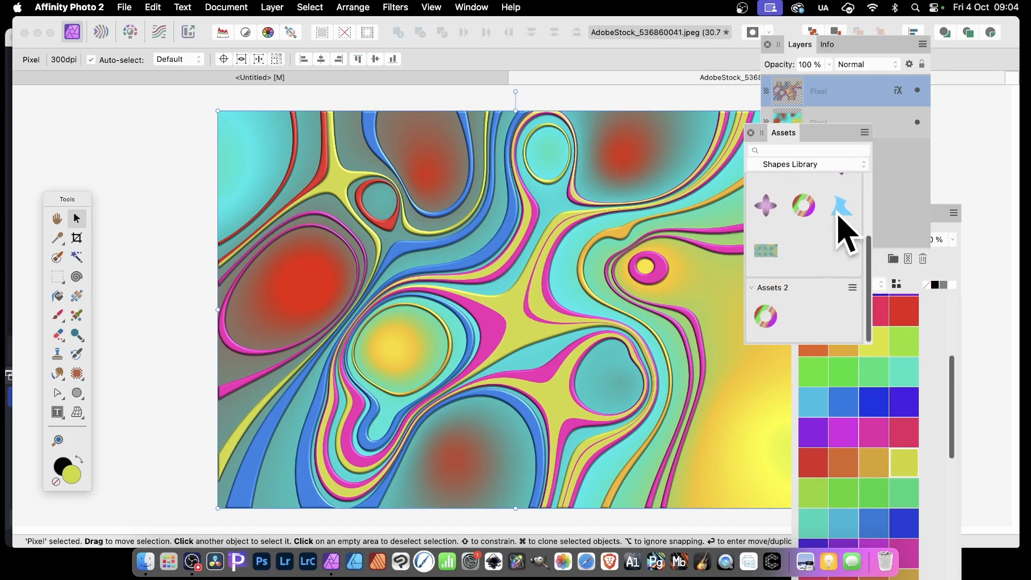
# Create an asset category named contours and add the selected contour layer to it as an asset
pyautogui.click(864, 132)
pyautogui.click(919, 150)
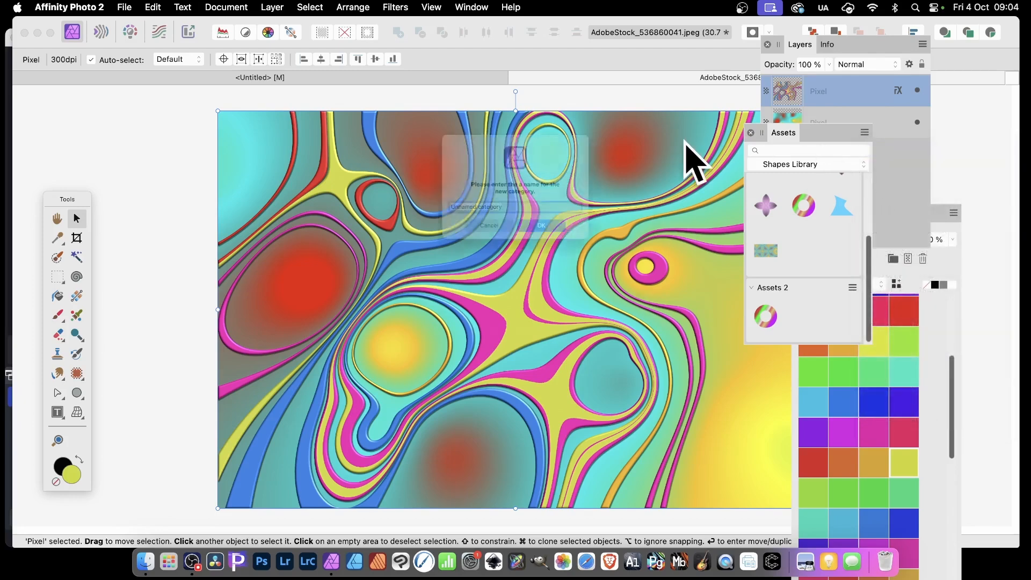
pyautogui.write('contours')
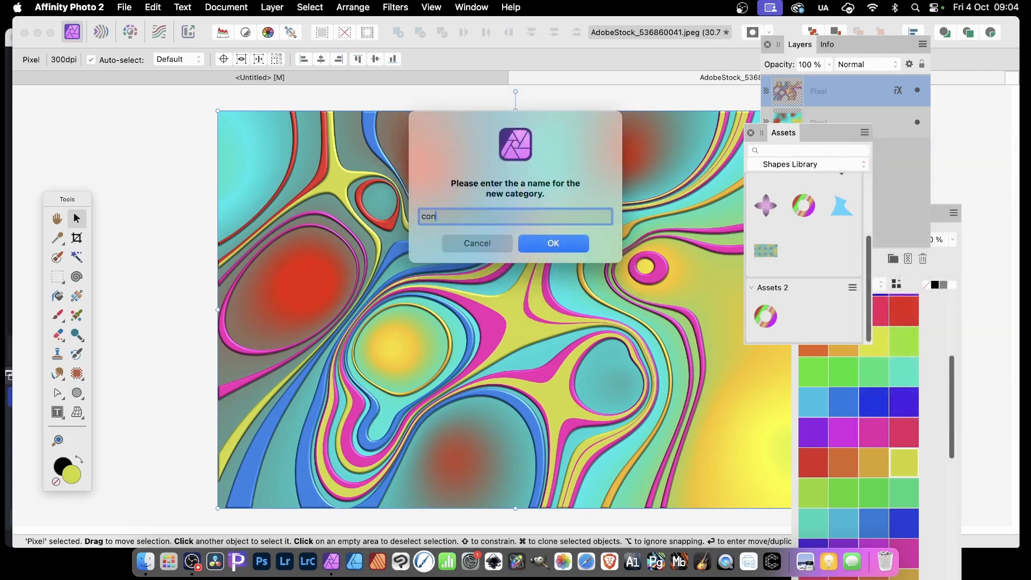
pyautogui.click(554, 243)
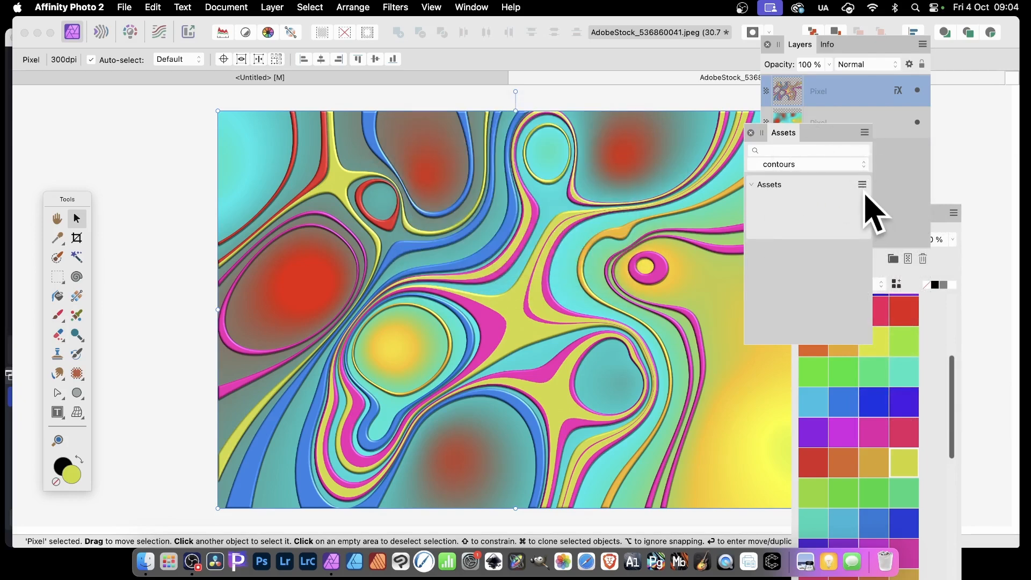
pyautogui.click(862, 186)
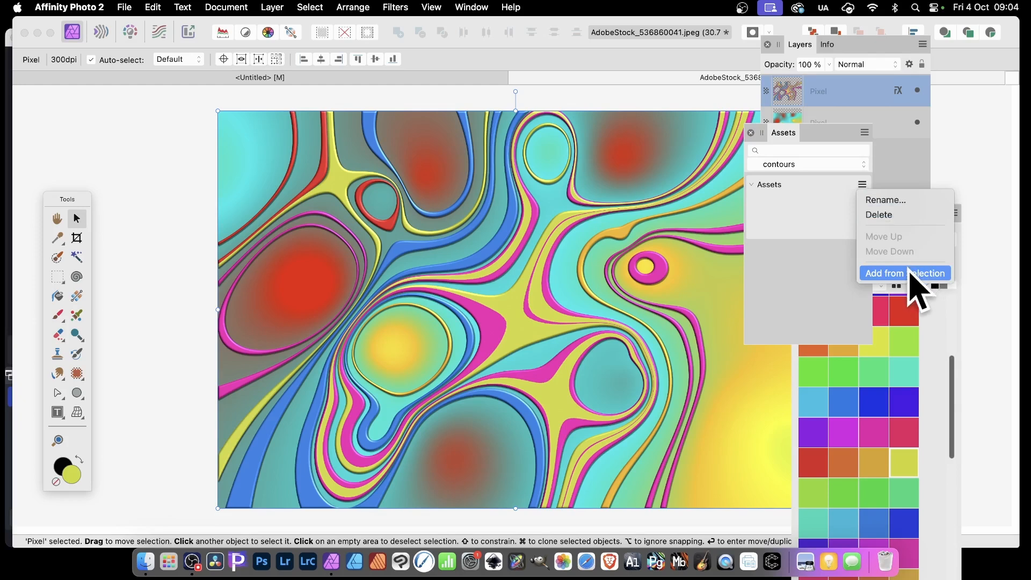
pyautogui.click(907, 273)
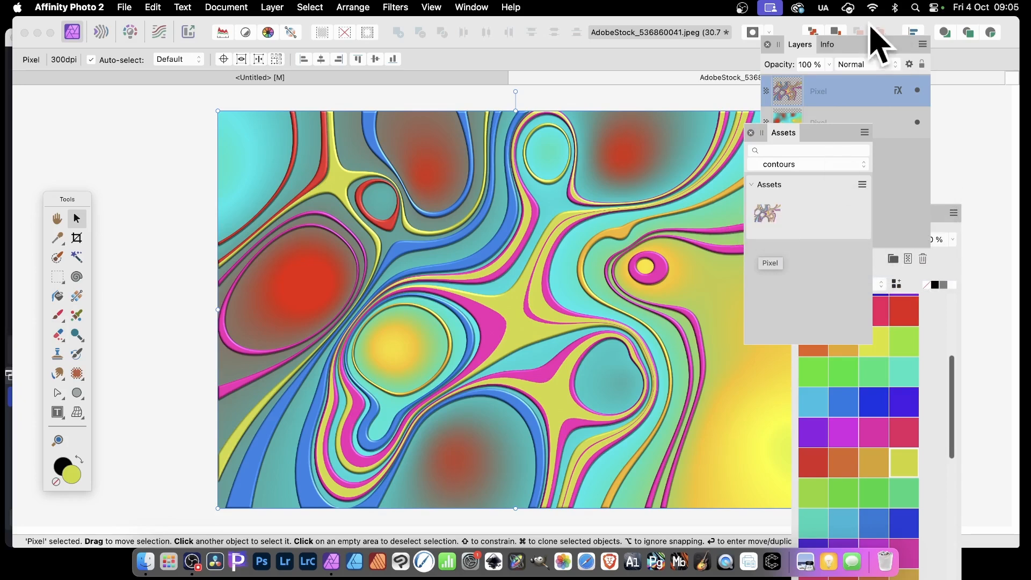
# Delete the contour layer and add a new empty pixel layer above the blurred gradient
pyautogui.click(854, 94)
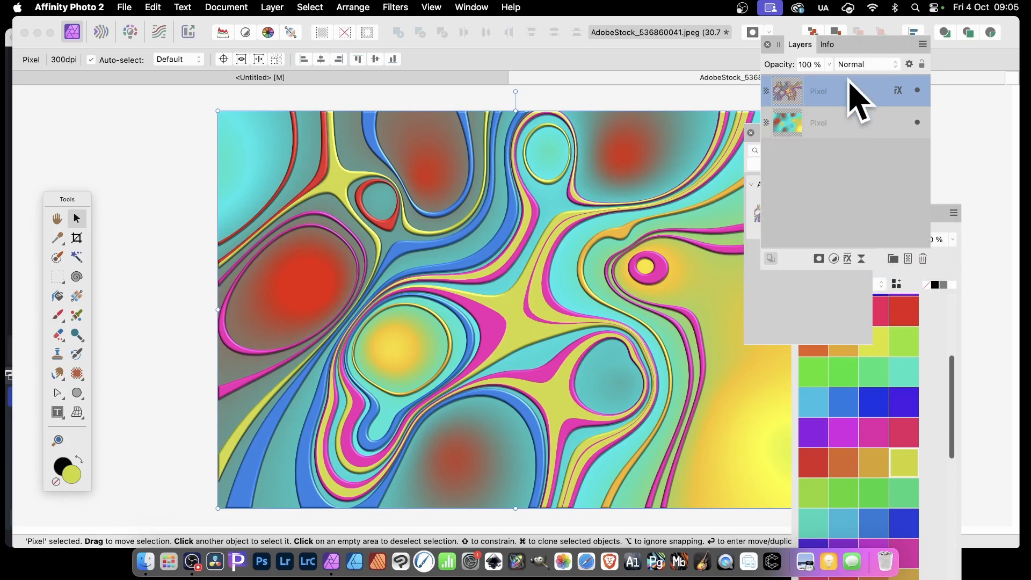
pyautogui.click(923, 259)
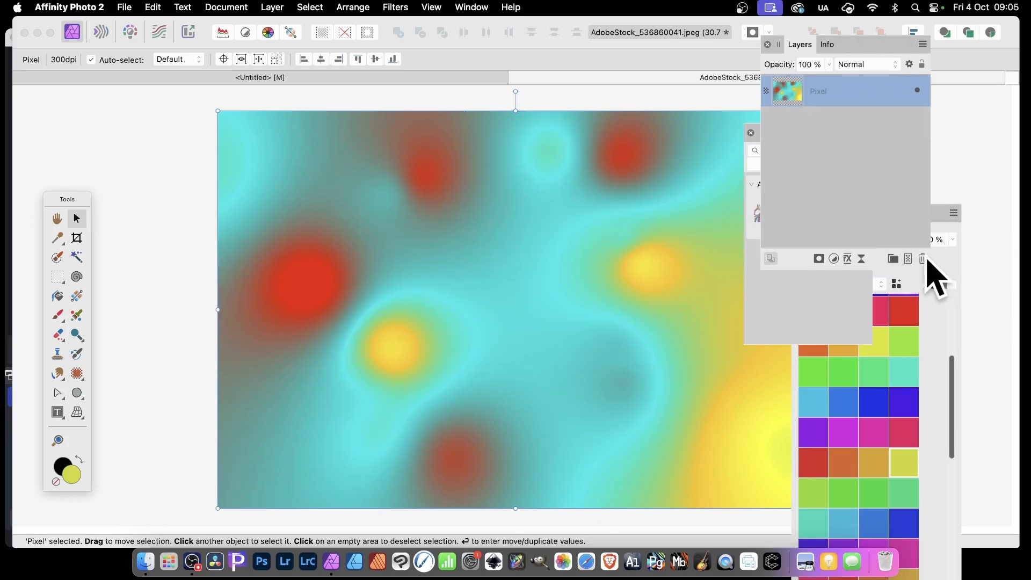
pyautogui.click(272, 7)
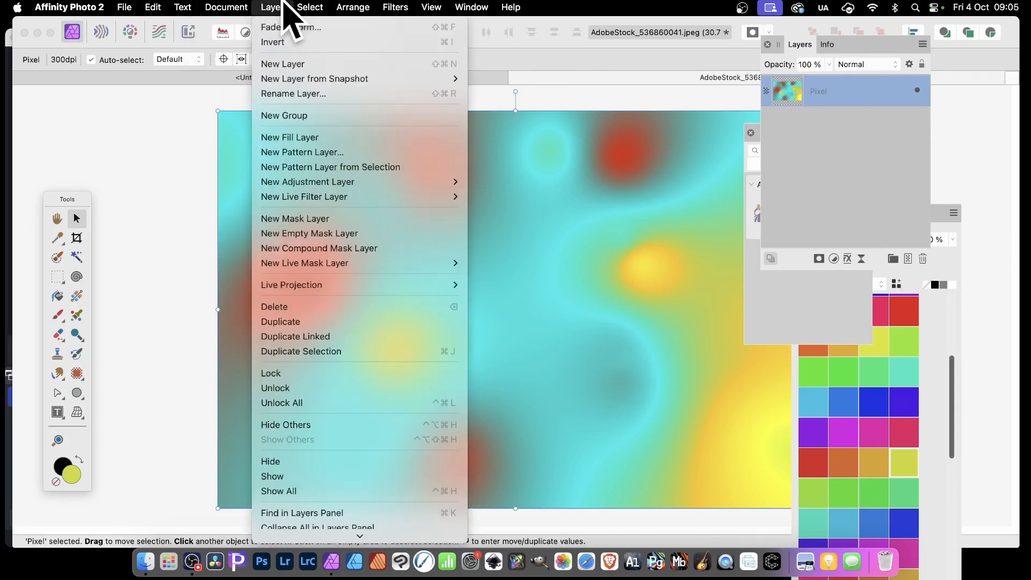
pyautogui.click(290, 69)
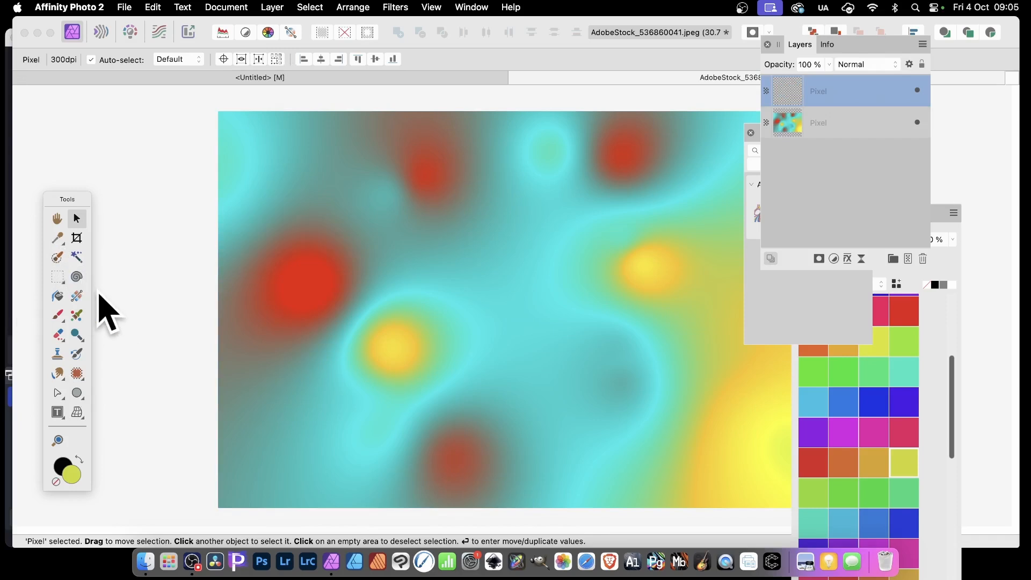
# Flood-fill contour bands around the yellow spots, through the image centre and around the upper red spot in yellow-green on the new layer
pyautogui.click(58, 295)
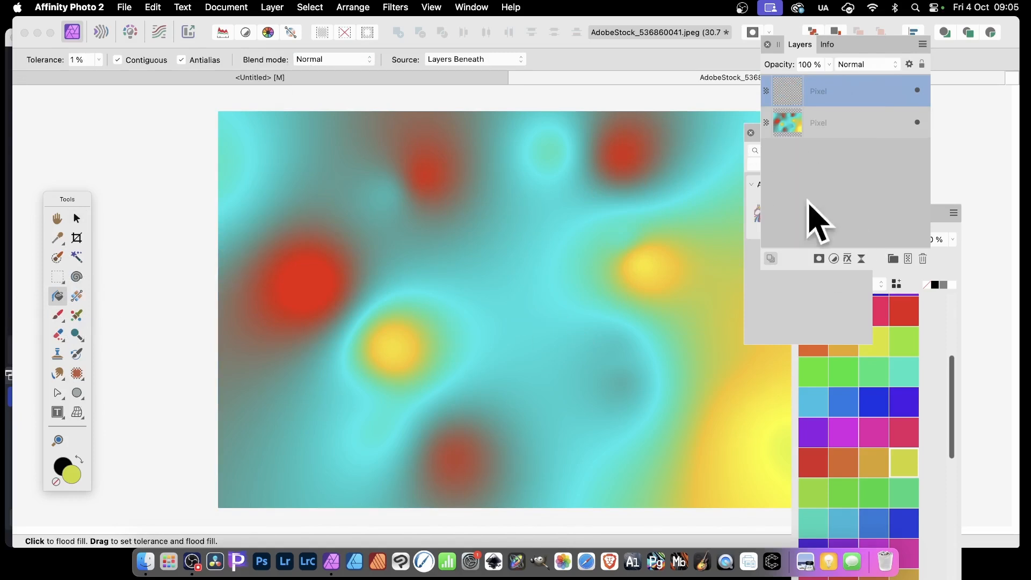
pyautogui.click(590, 258)
pyautogui.click(509, 218)
pyautogui.click(429, 295)
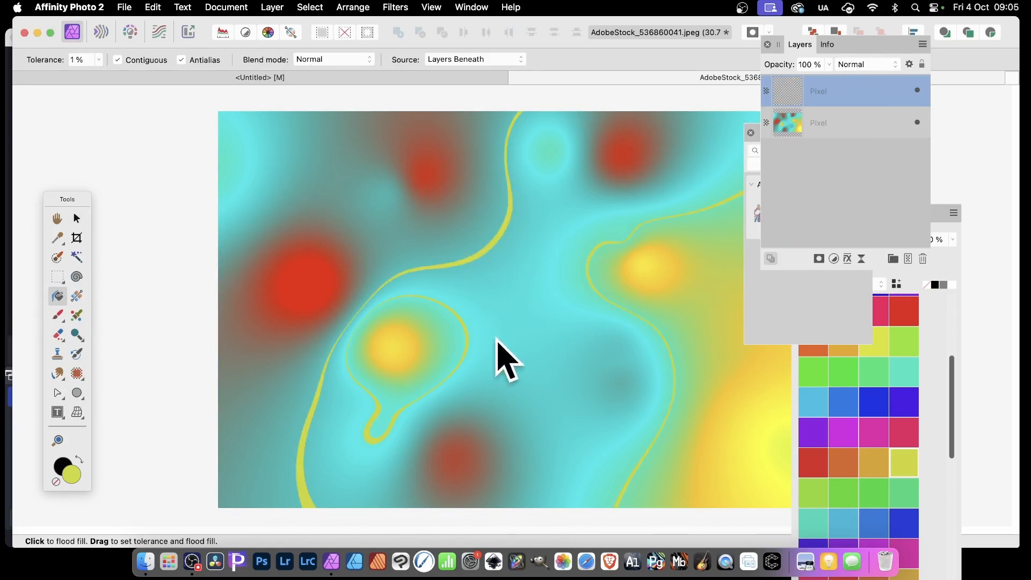
pyautogui.click(496, 338)
pyautogui.click(519, 280)
pyautogui.click(458, 180)
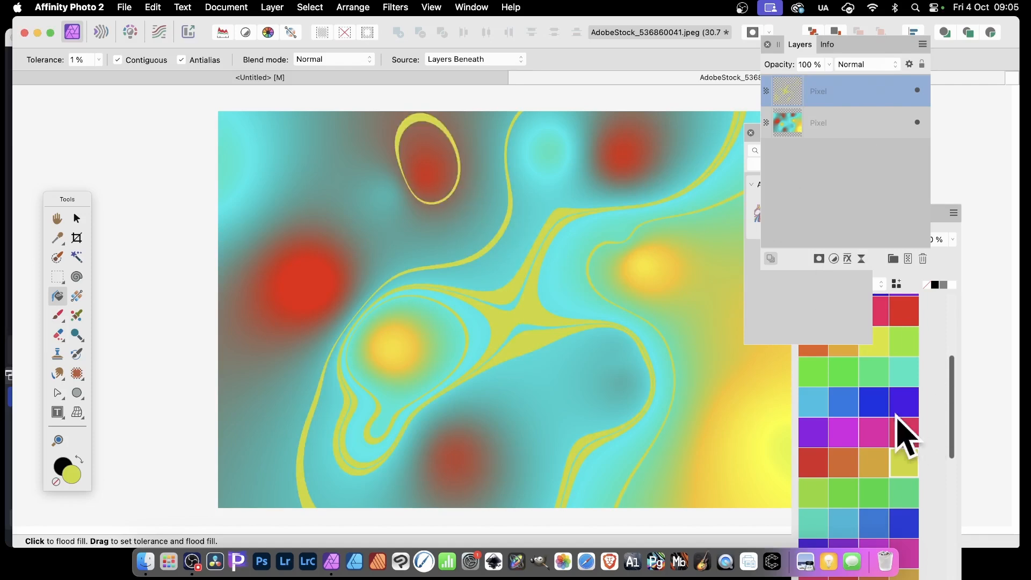
# Flood-fill contour bands around the upper red spot and the large left red spot in dark blue
pyautogui.click(874, 402)
pyautogui.click(405, 215)
pyautogui.click(287, 228)
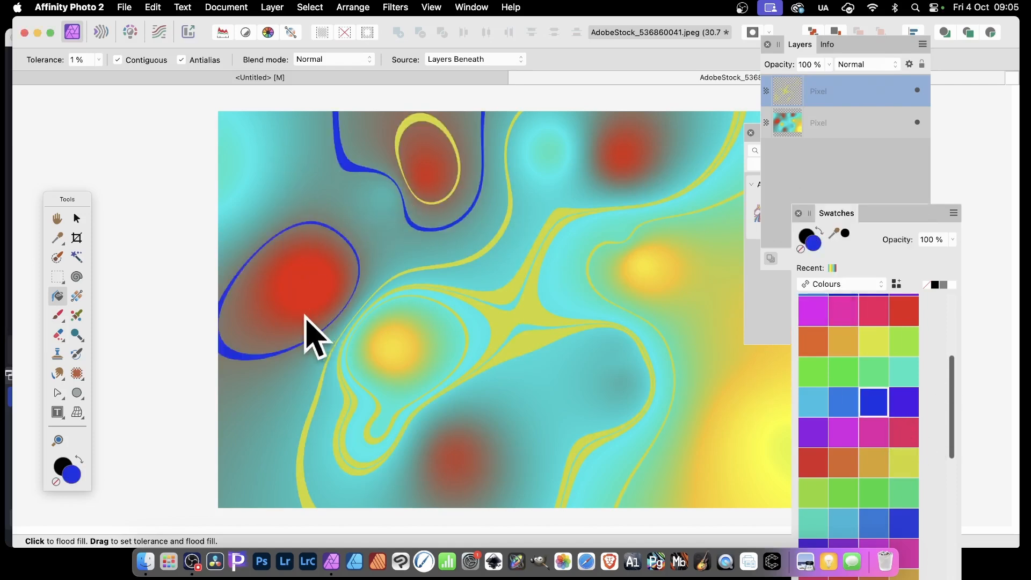
# Flood-fill dark blue contours inside the large left red spot, around the upper-left cyan area, right yellow areas, teal spot and lower red spot
pyautogui.click(291, 298)
pyautogui.click(254, 164)
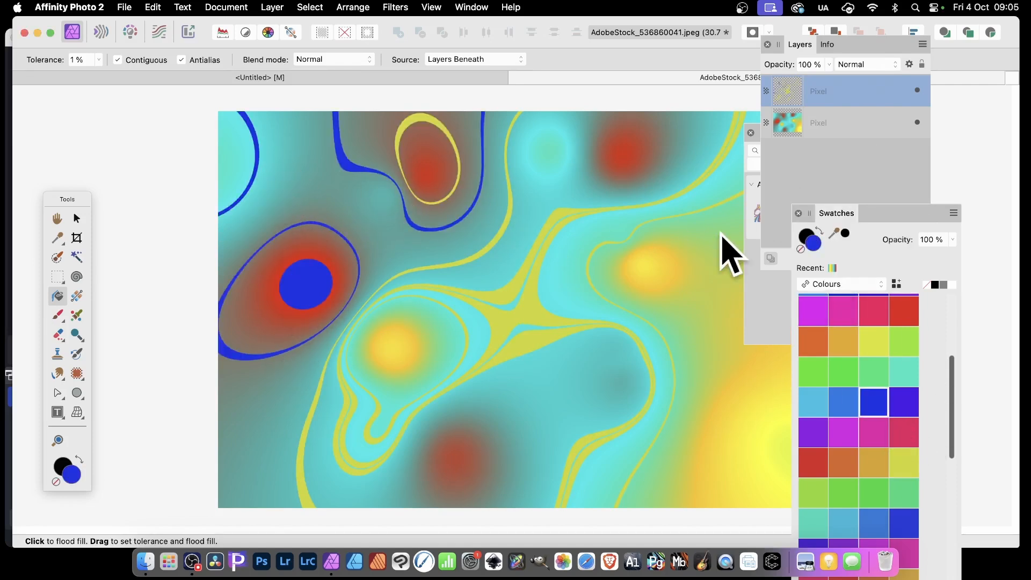
pyautogui.click(696, 292)
pyautogui.click(741, 429)
pyautogui.click(580, 394)
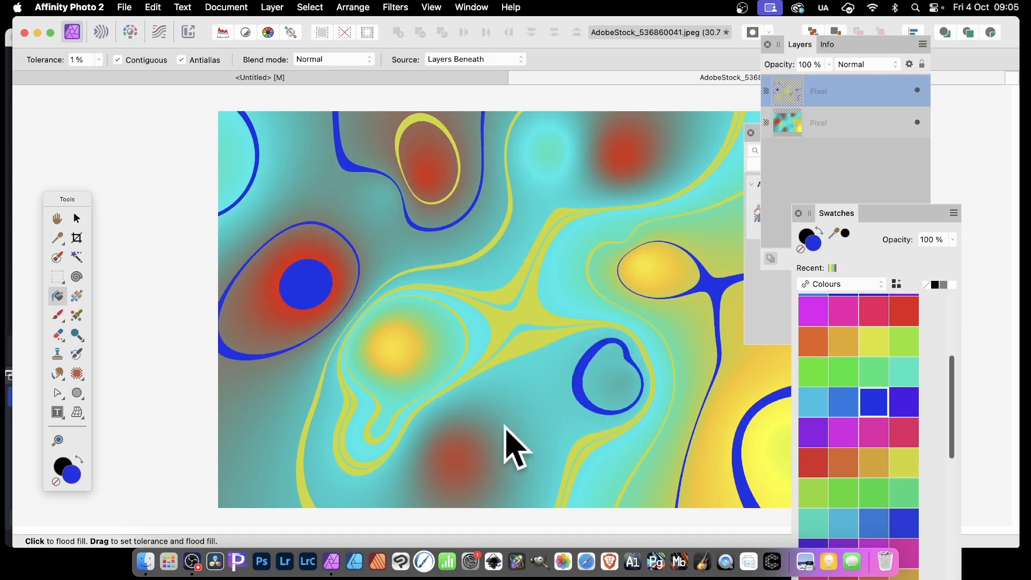
pyautogui.click(506, 442)
pyautogui.click(465, 470)
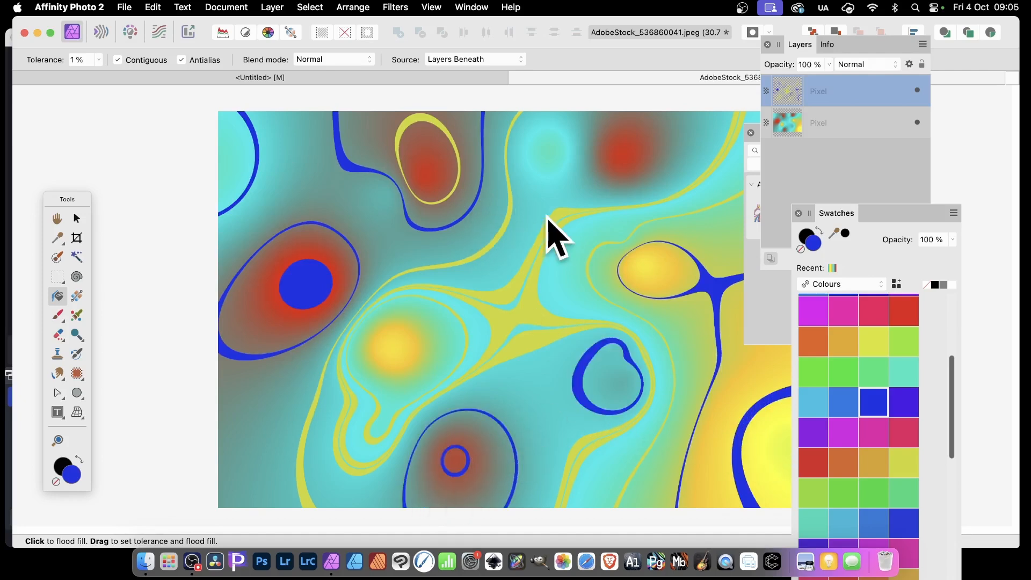
# Flood-fill dark blue contour bands sweeping diagonally from the upper centre to the lower left and across the upper-left area
pyautogui.click(521, 216)
pyautogui.click(460, 237)
pyautogui.click(332, 192)
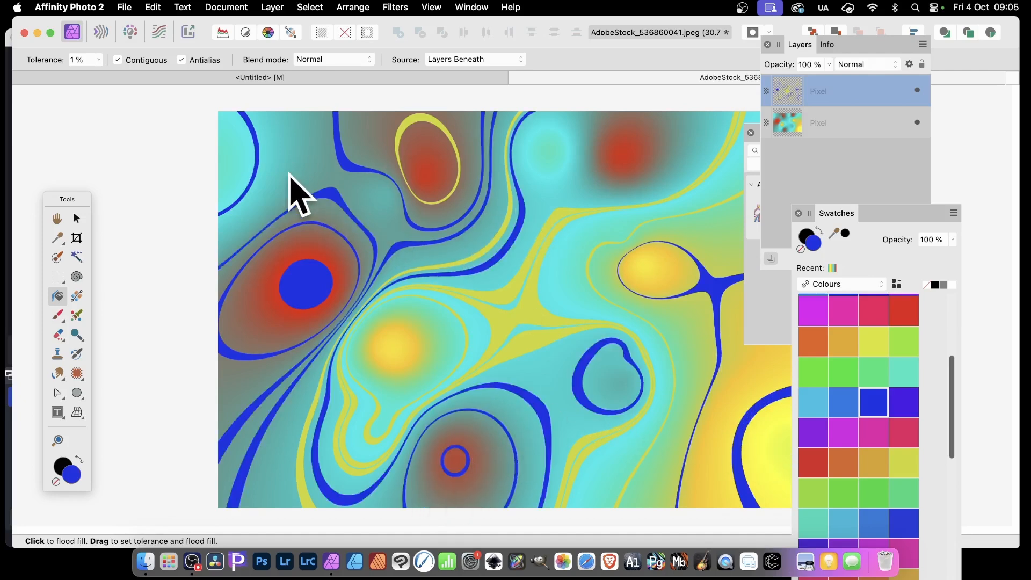
pyautogui.click(288, 170)
# Flood-fill red contours around the upper spots, through the right-centre and around the left yellow spot, plus light green ones by the right yellow spot
pyautogui.click(881, 311)
pyautogui.click(904, 312)
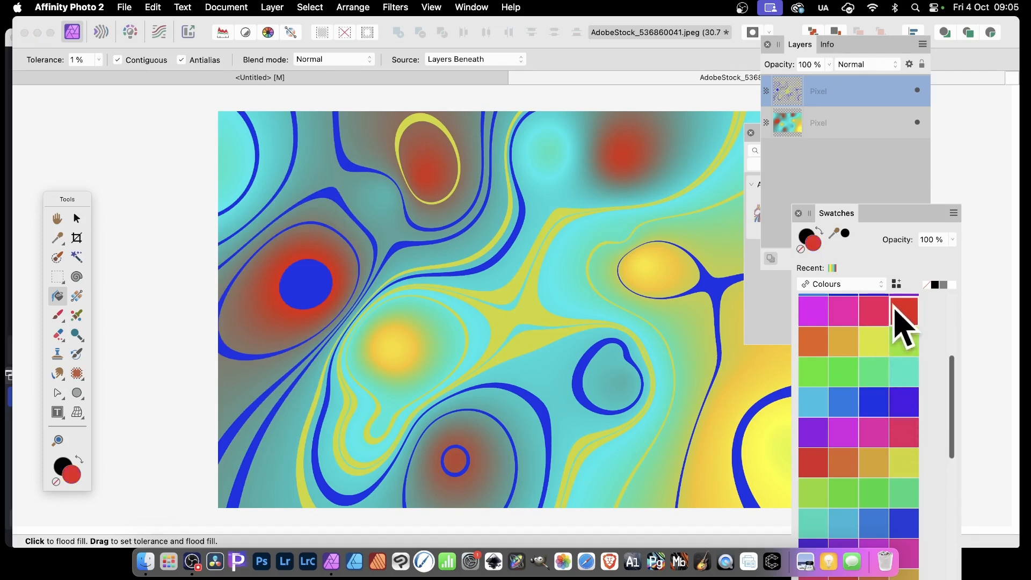
pyautogui.click(651, 165)
pyautogui.click(555, 167)
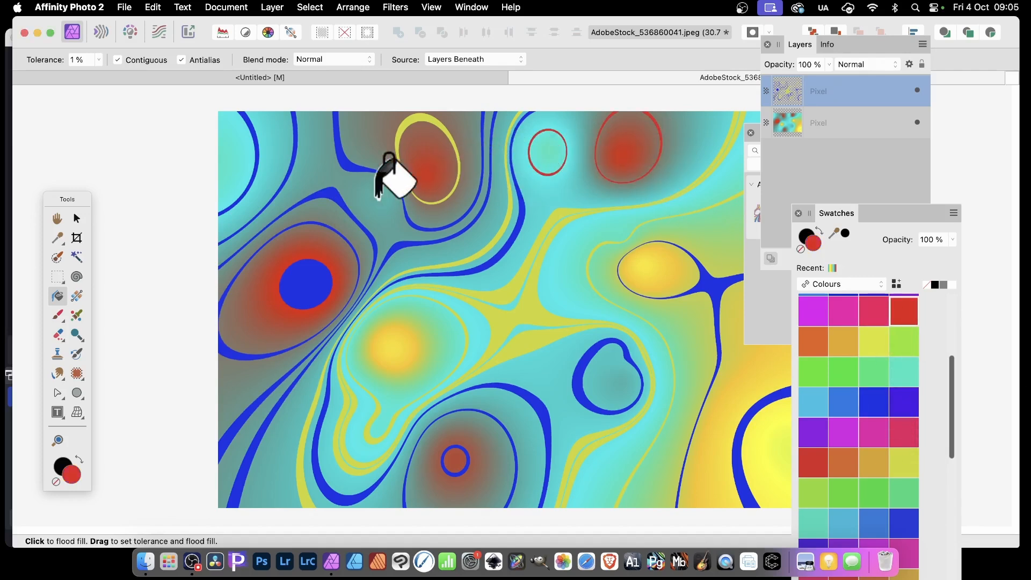
pyautogui.click(375, 198)
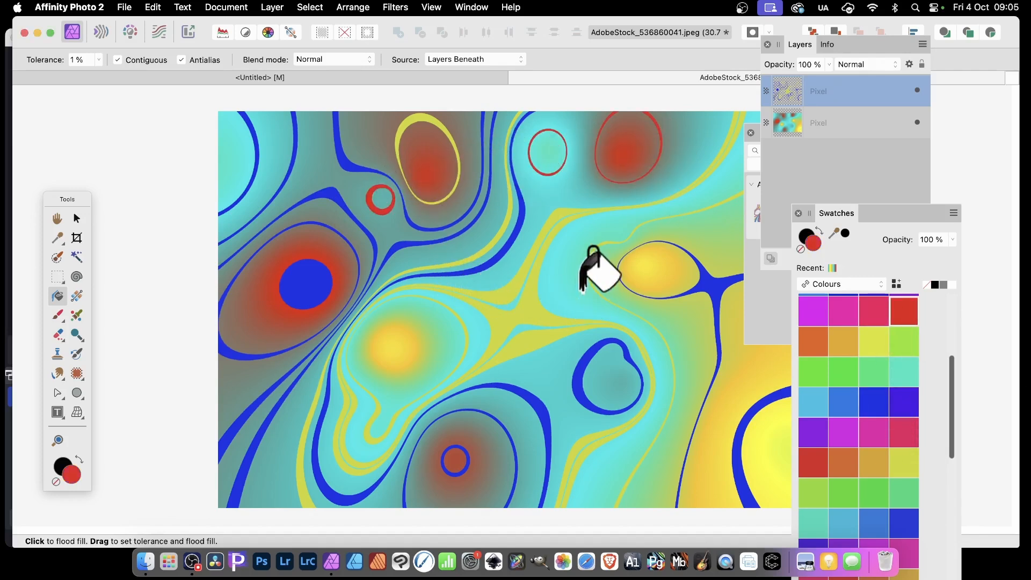
pyautogui.click(561, 287)
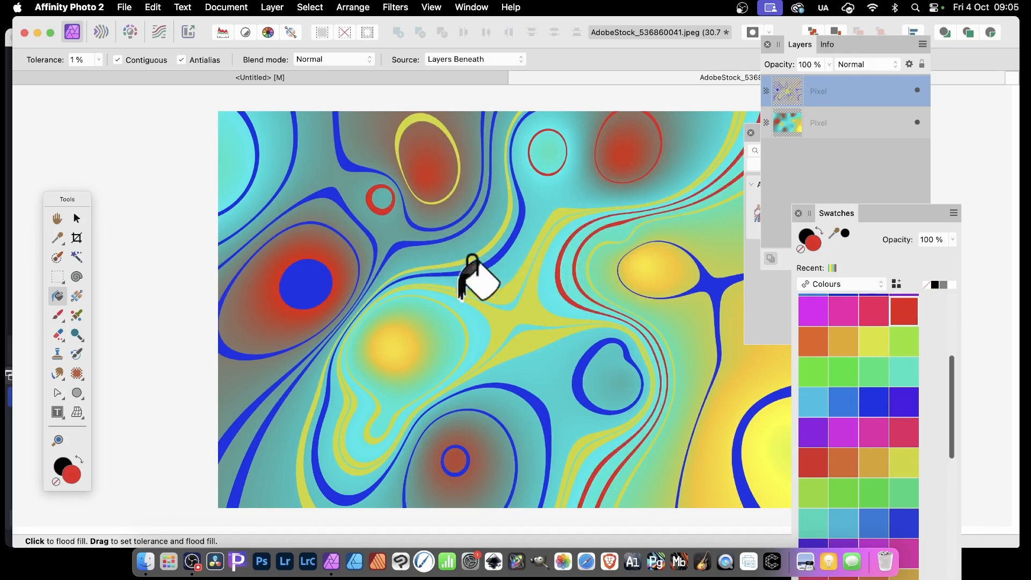
pyautogui.click(417, 357)
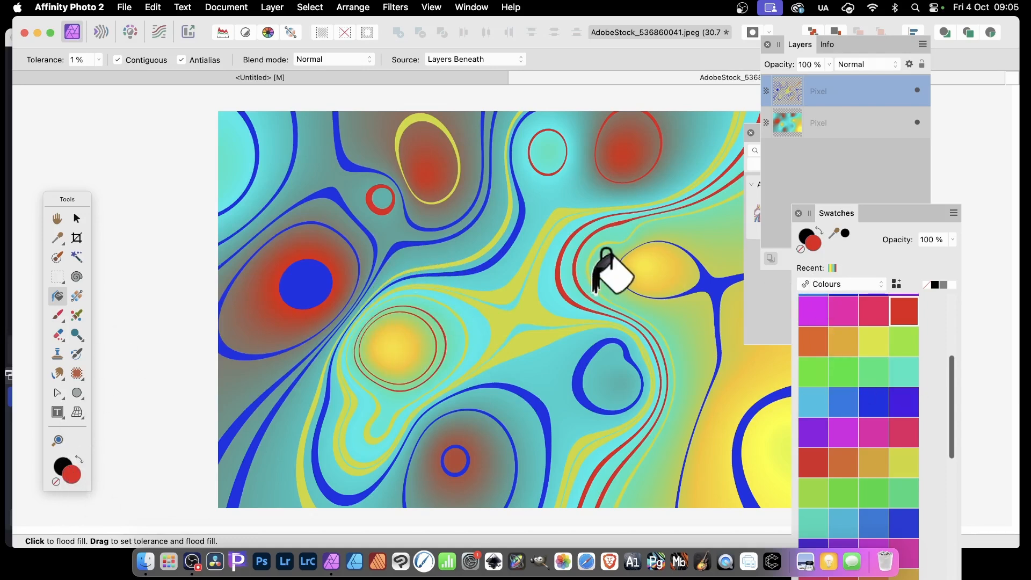
pyautogui.click(903, 342)
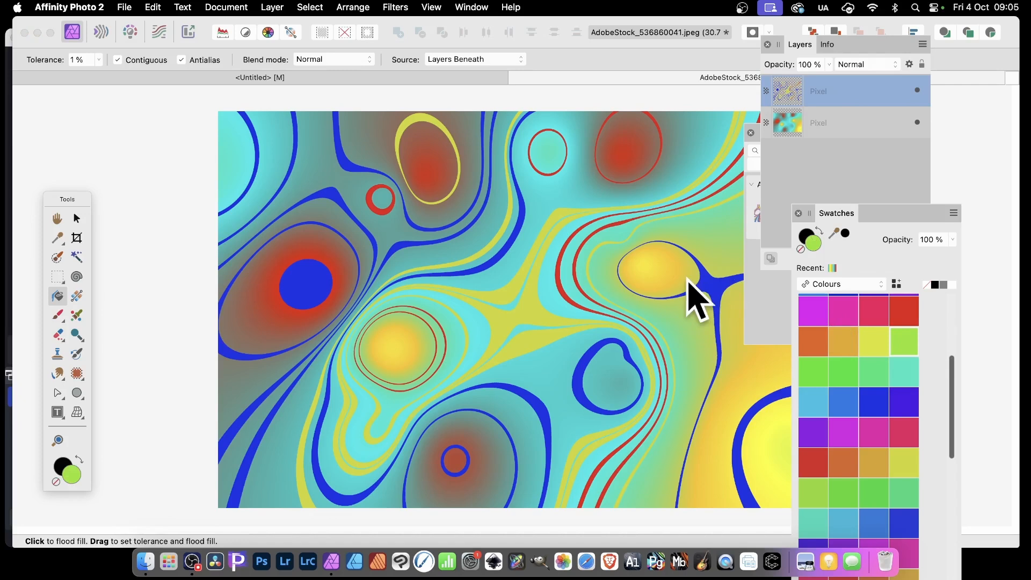
pyautogui.click(688, 280)
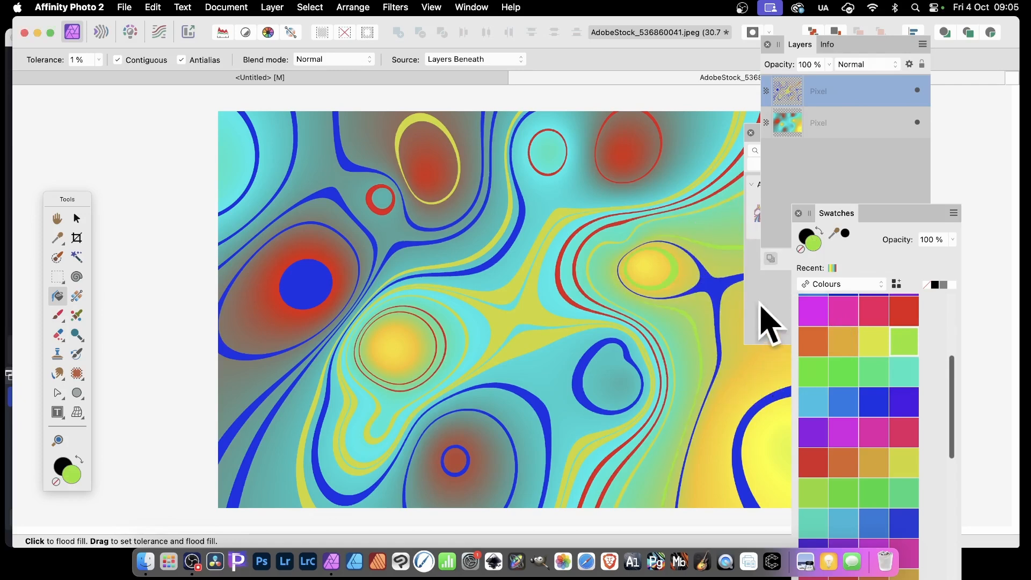
# Apply a 3D layer effect with a 6.2 px radius to the contour layer
pyautogui.click(810, 46)
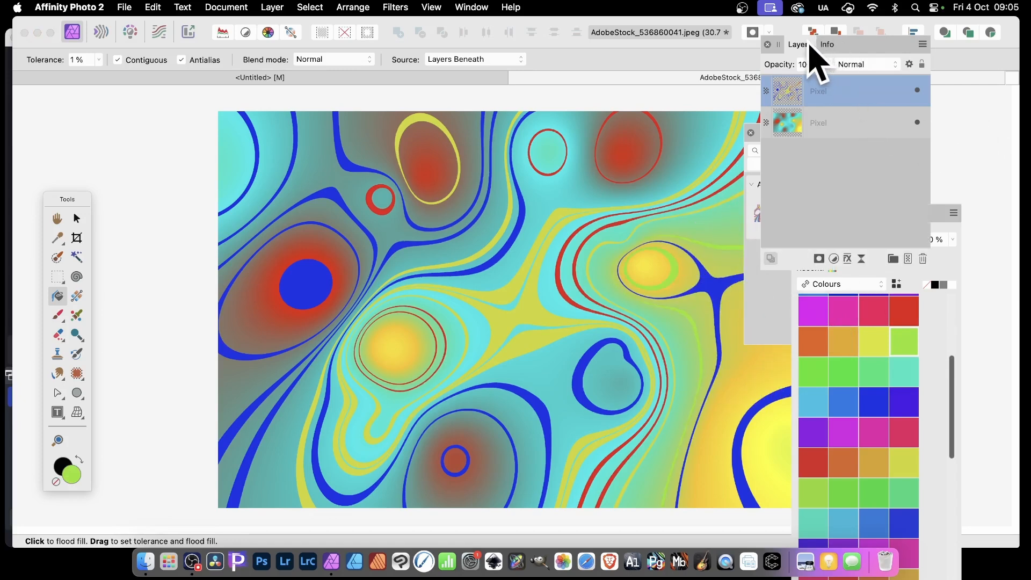
pyautogui.click(849, 259)
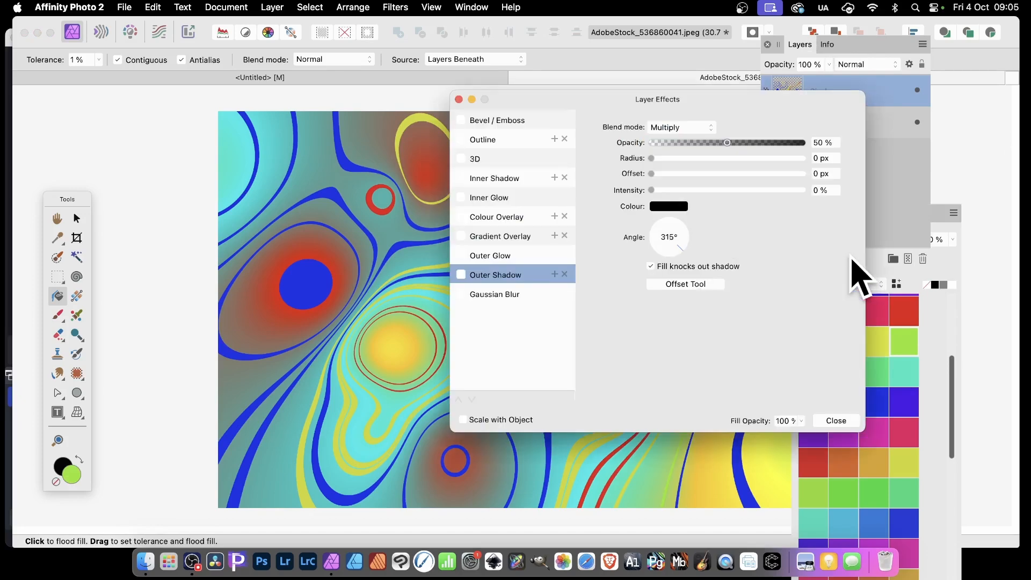
pyautogui.click(475, 158)
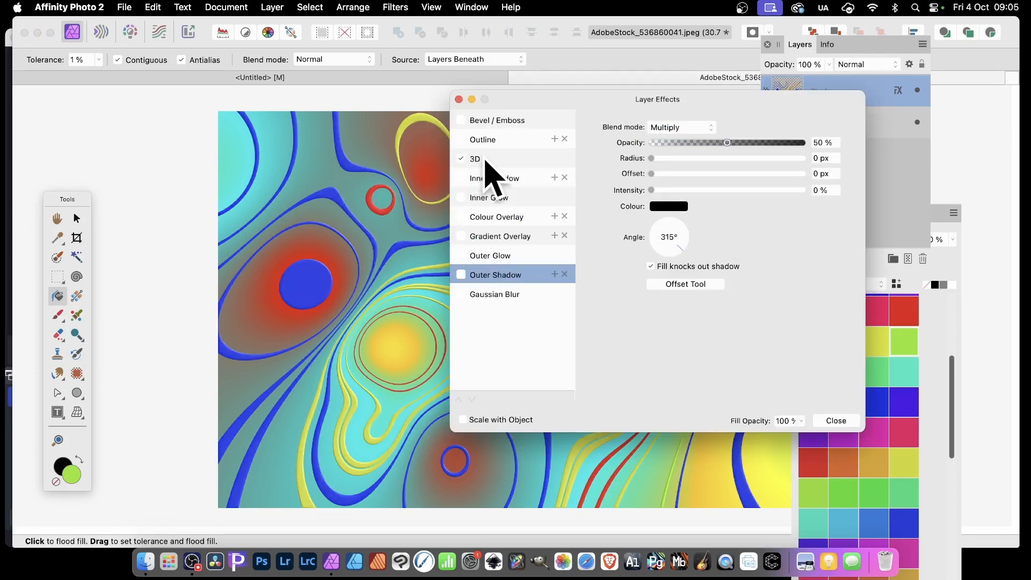
pyautogui.moveTo(692, 128)
pyautogui.mouseDown()
pyautogui.moveTo(729, 128)
pyautogui.moveTo(704, 127)
pyautogui.mouseUp()
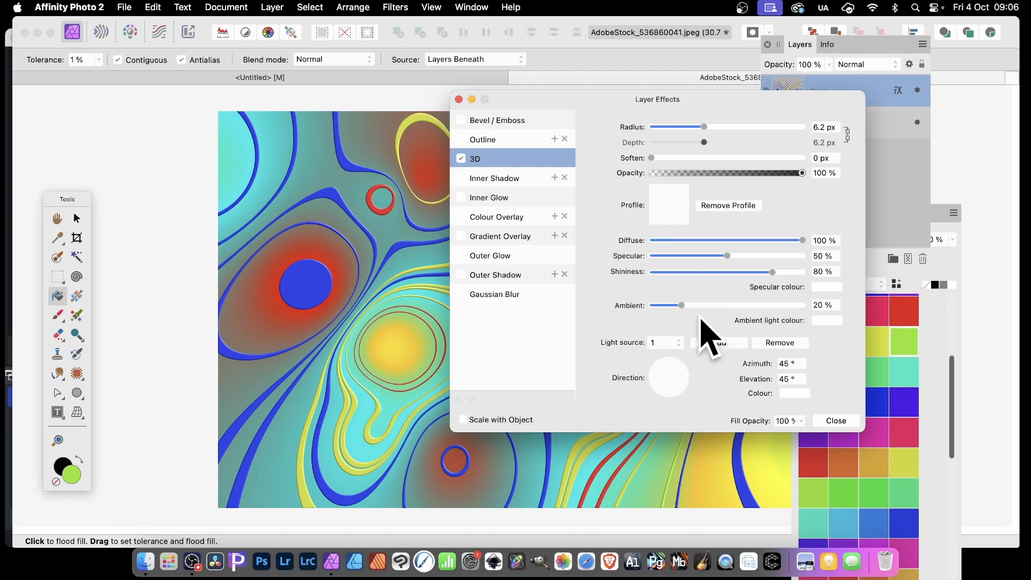
# Add an outer shadow to the contour layer with radius 12.5 px, offset 15.8 px and intensity 57%
pyautogui.click(487, 274)
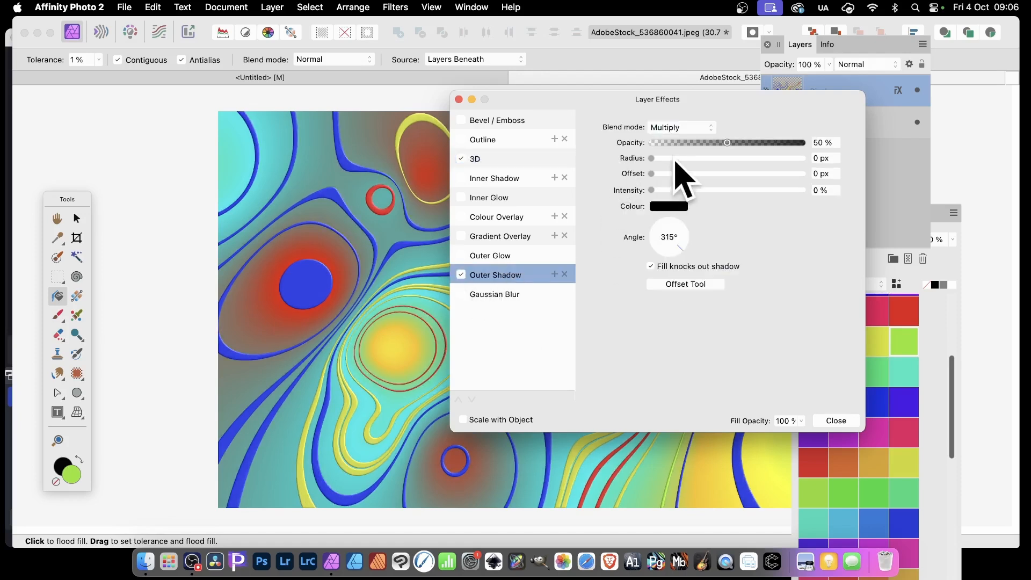
pyautogui.moveTo(675, 159); pyautogui.dragTo(739, 190)
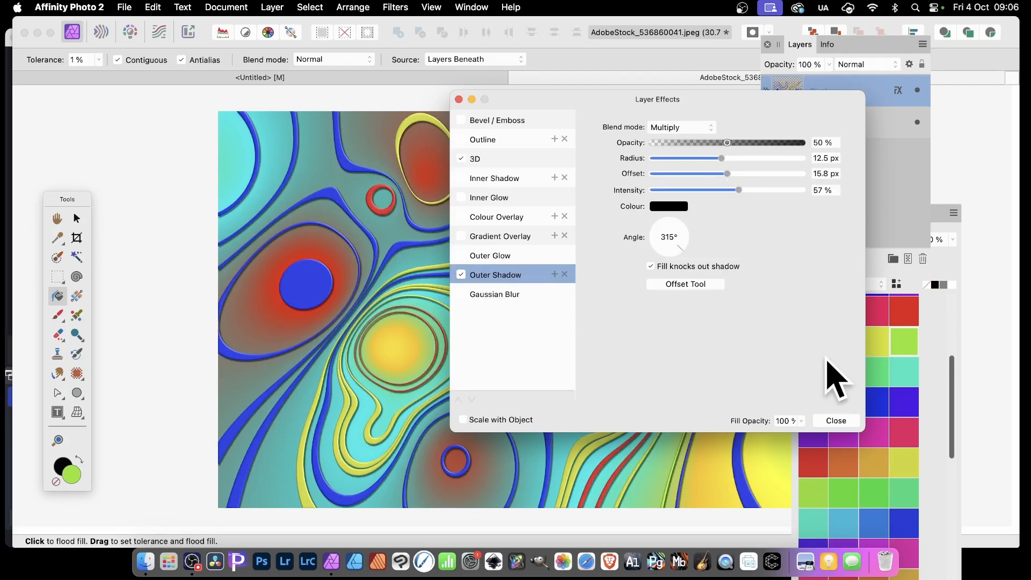
pyautogui.click(837, 422)
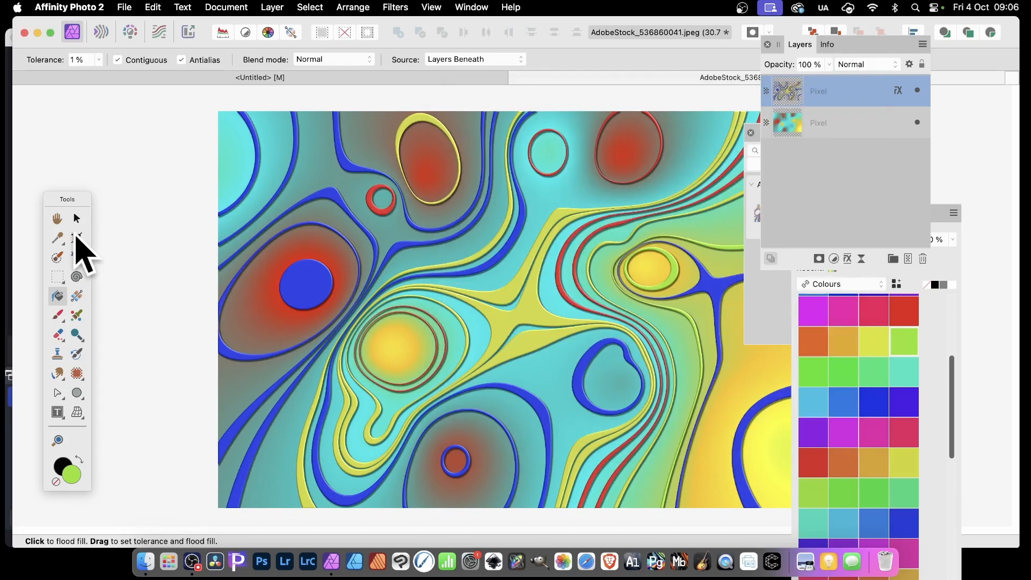
# Add the styled contour layer to the contours asset category and place the first saved contour asset over the artwork
pyautogui.click(76, 218)
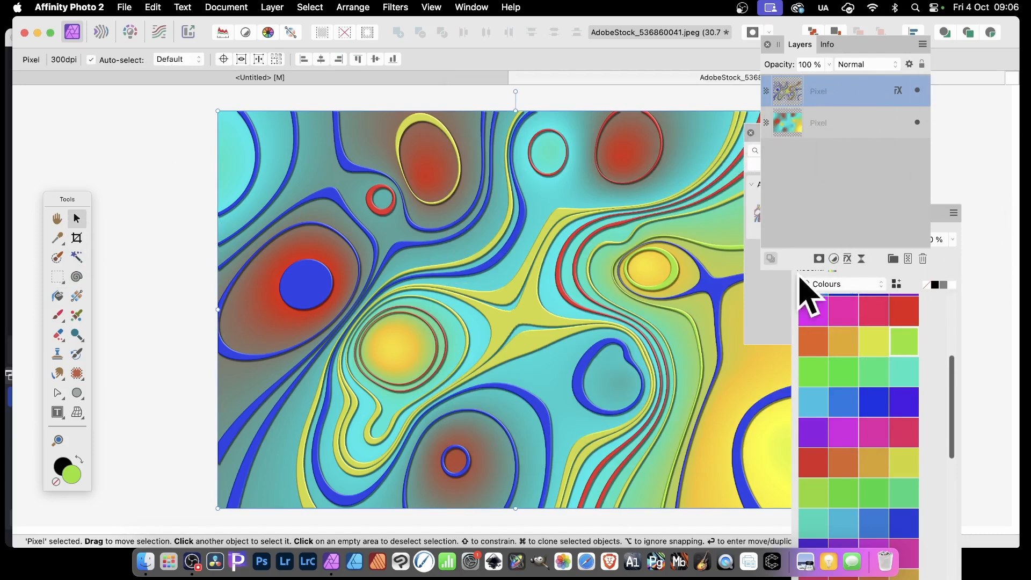
pyautogui.moveTo(870, 46); pyautogui.dragTo(953, 95)
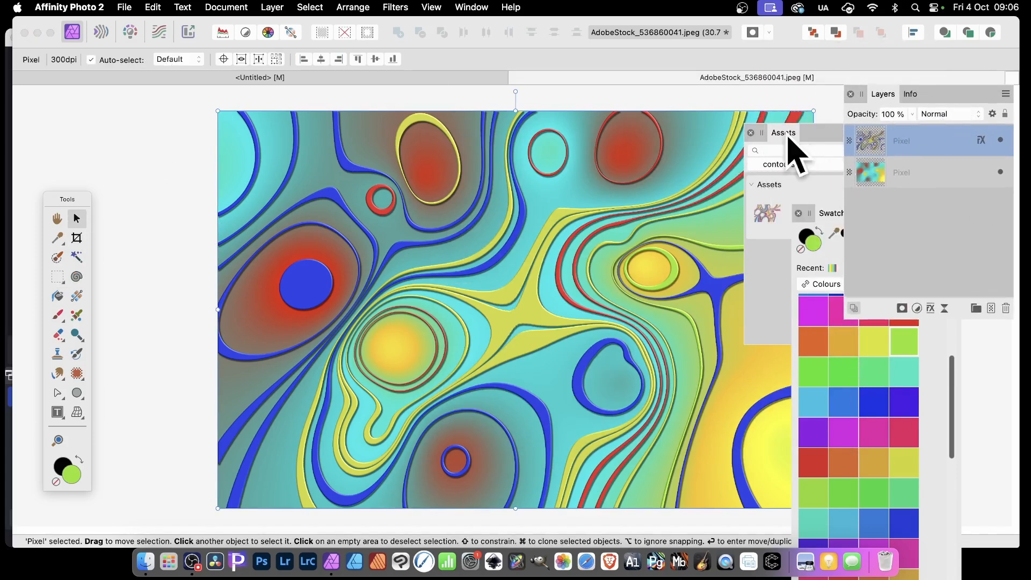
pyautogui.moveTo(772, 136); pyautogui.dragTo(683, 97)
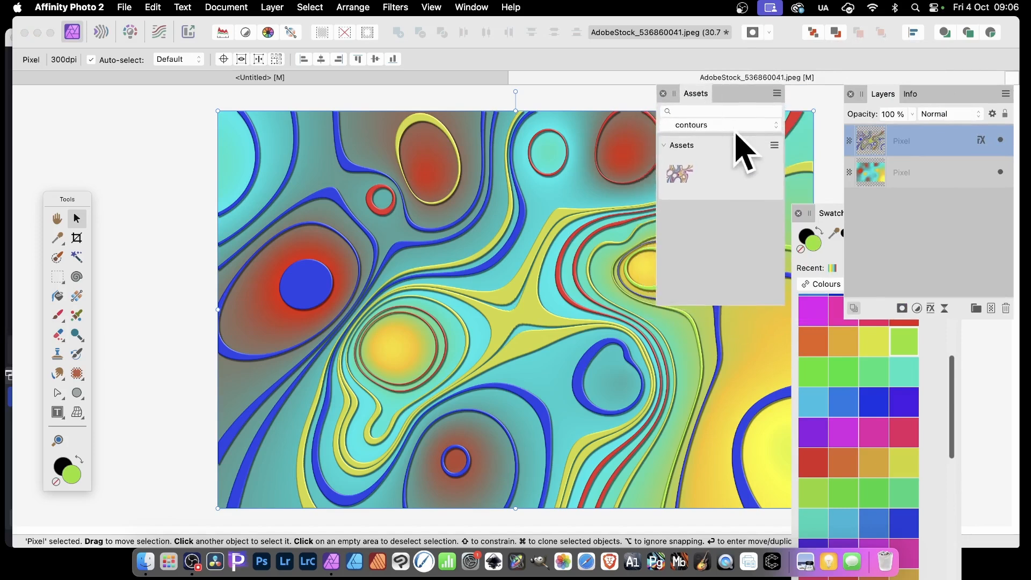
pyautogui.click(773, 145)
pyautogui.click(795, 253)
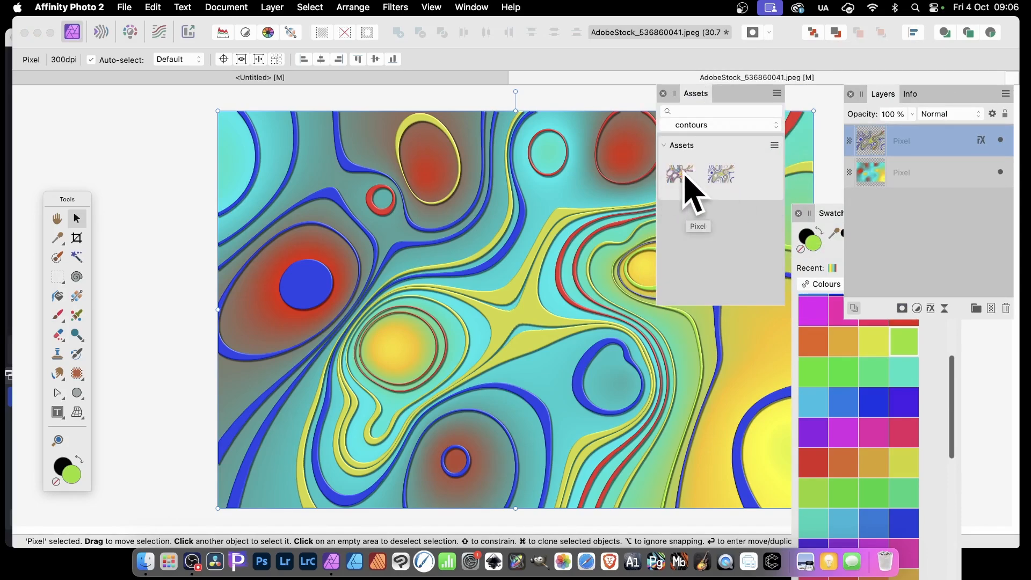
pyautogui.moveTo(685, 177); pyautogui.dragTo(526, 317)
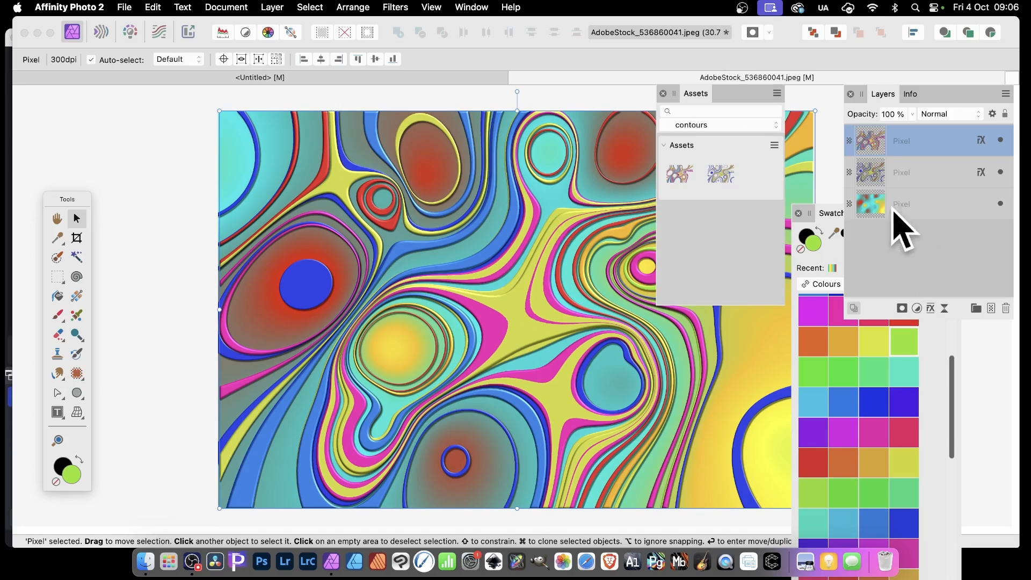
# Hide both contour layers, reapply the last Deform filter to the blurred gradient layer, and show the contour layers again
pyautogui.click(1001, 140)
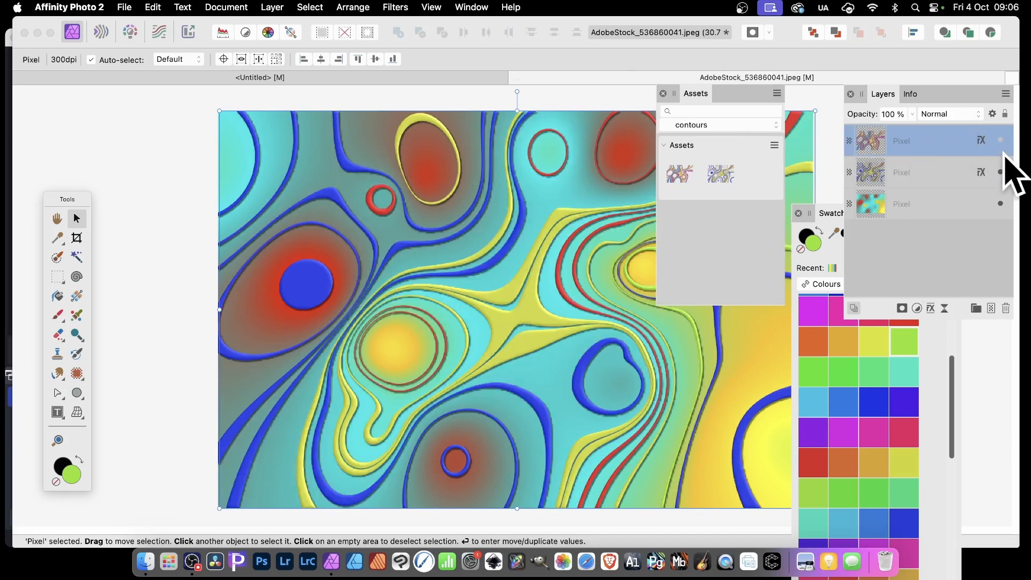
pyautogui.click(1000, 172)
pyautogui.click(916, 206)
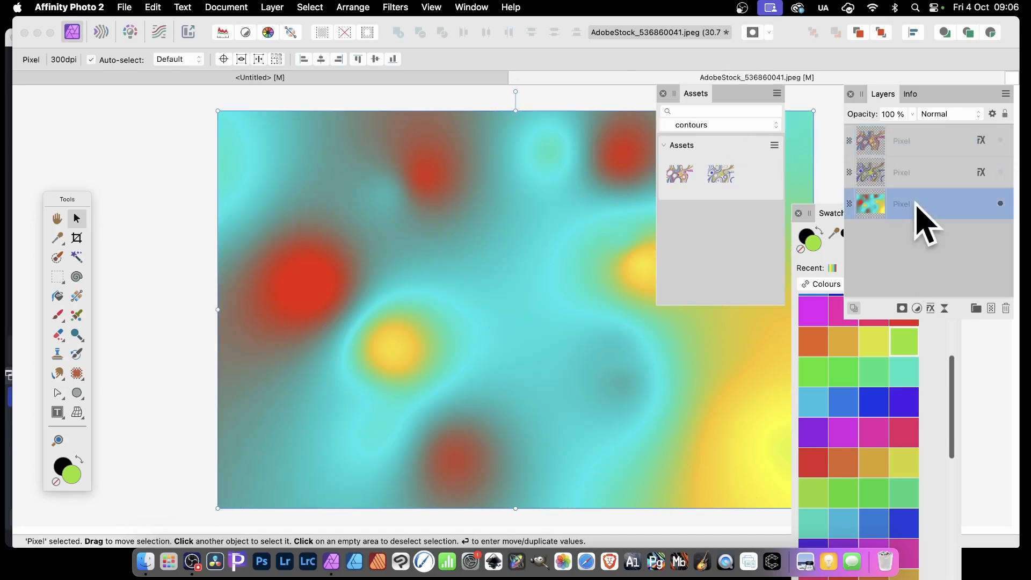
pyautogui.click(396, 9)
pyautogui.click(399, 28)
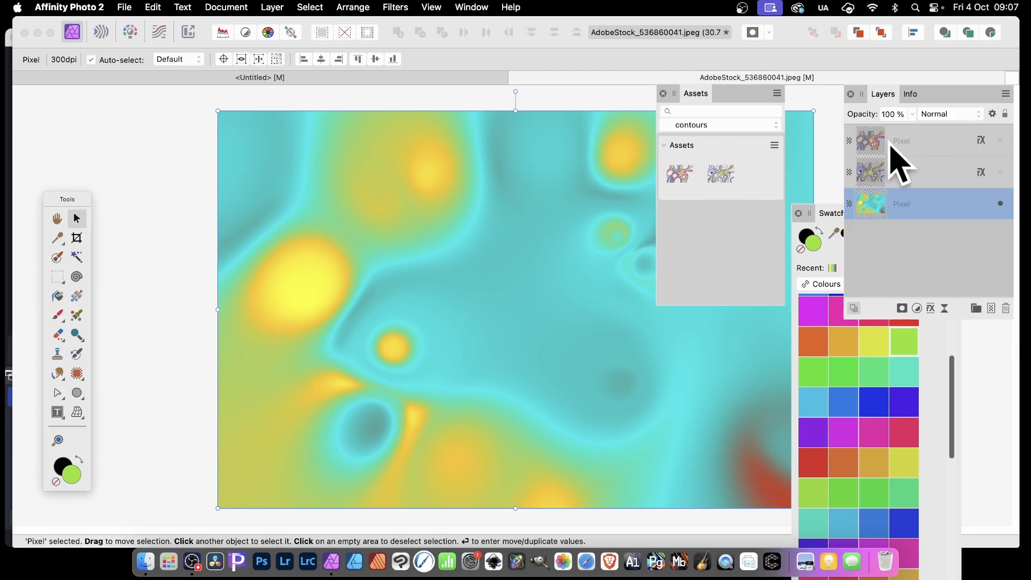
pyautogui.click(999, 140)
pyautogui.click(999, 171)
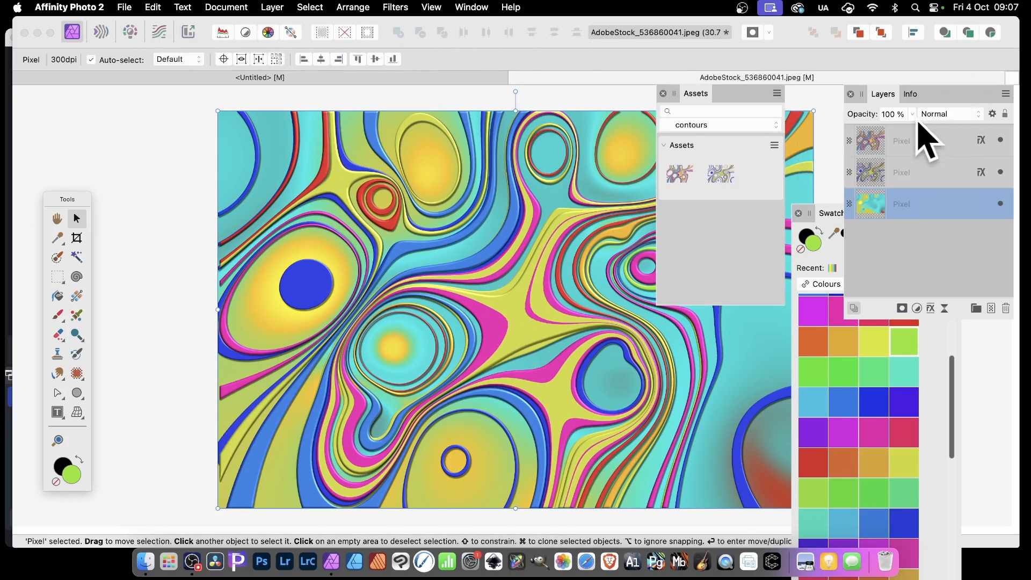
# Add an empty pixel layer above the blurred gradient and reapply the last Deform filter to the topmost contour layer
pyautogui.click(269, 7)
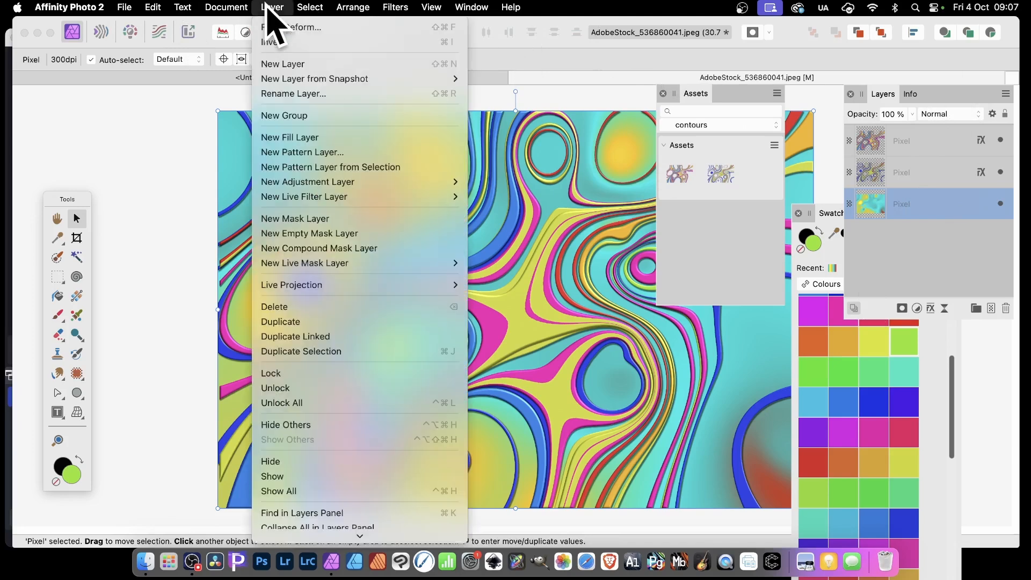
pyautogui.click(272, 62)
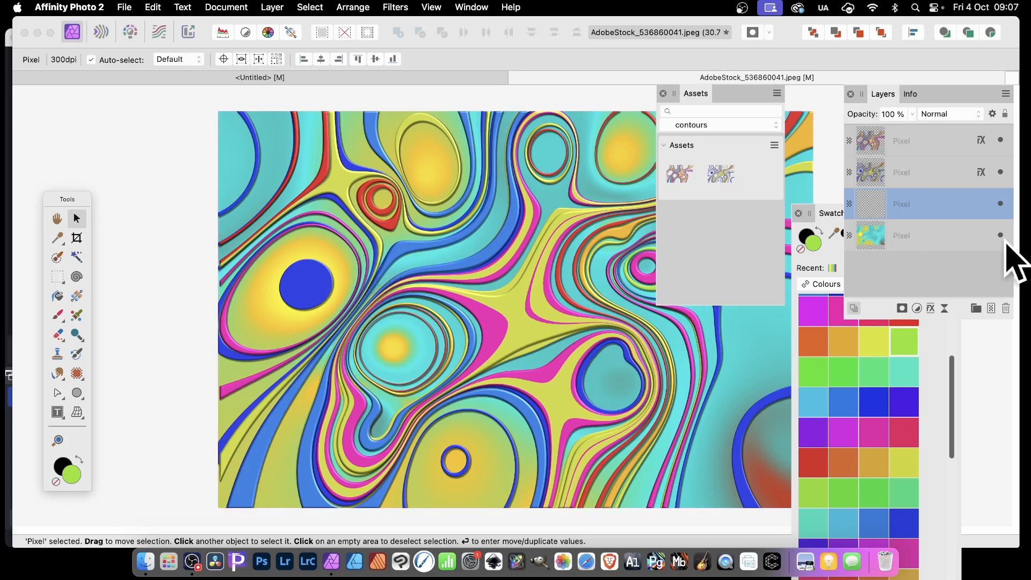
pyautogui.click(925, 151)
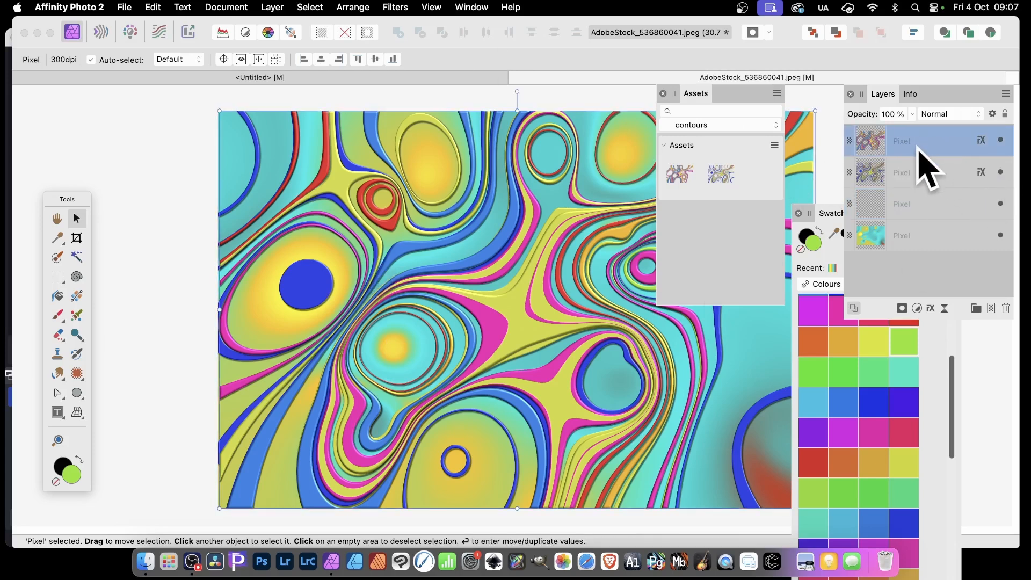
pyautogui.click(397, 7)
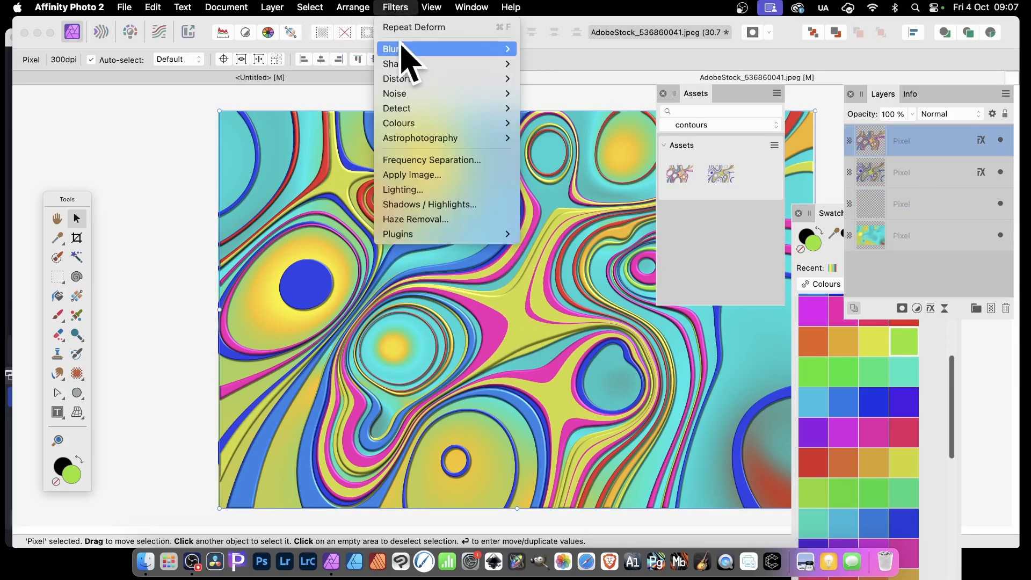
pyautogui.click(413, 28)
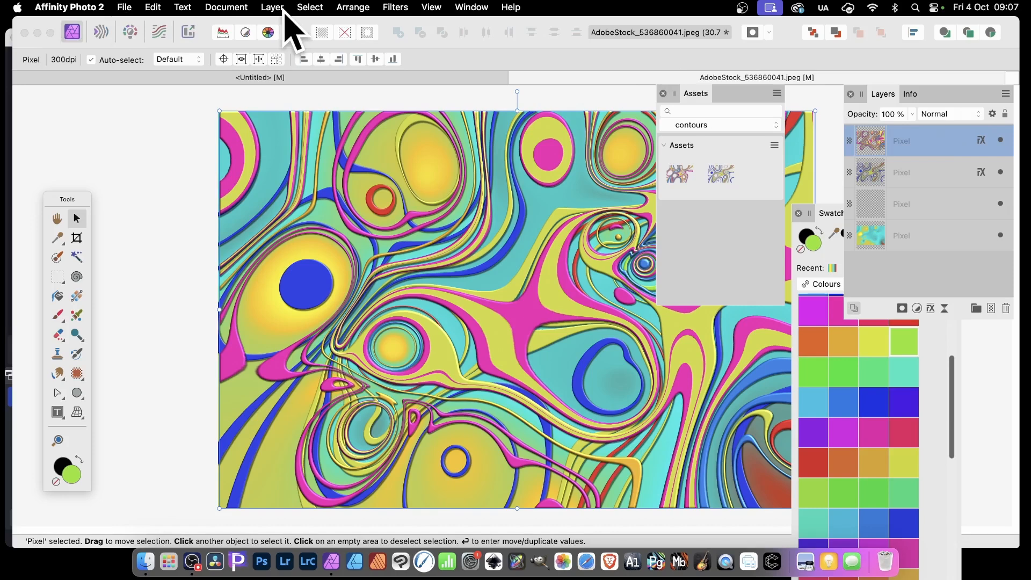
# Close the floating Assets, Swatches and Layers palettes to uncover the whole artwork
pyautogui.click(663, 94)
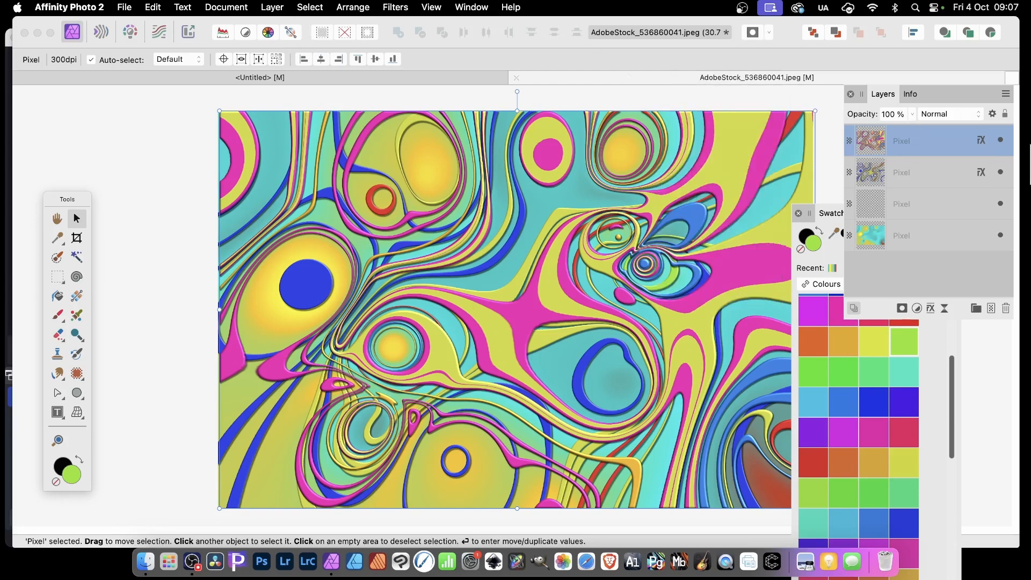
pyautogui.click(798, 213)
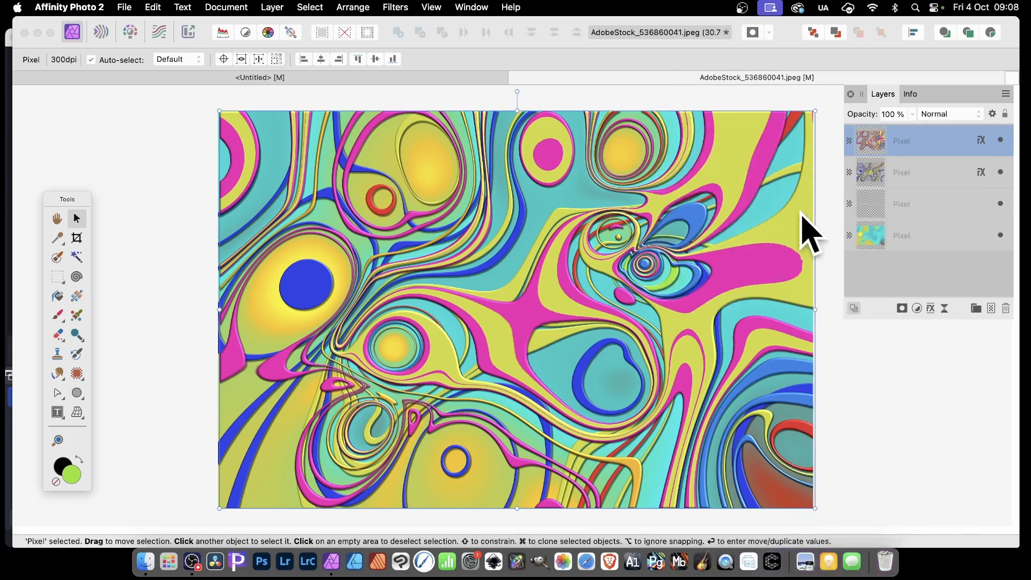
pyautogui.click(851, 94)
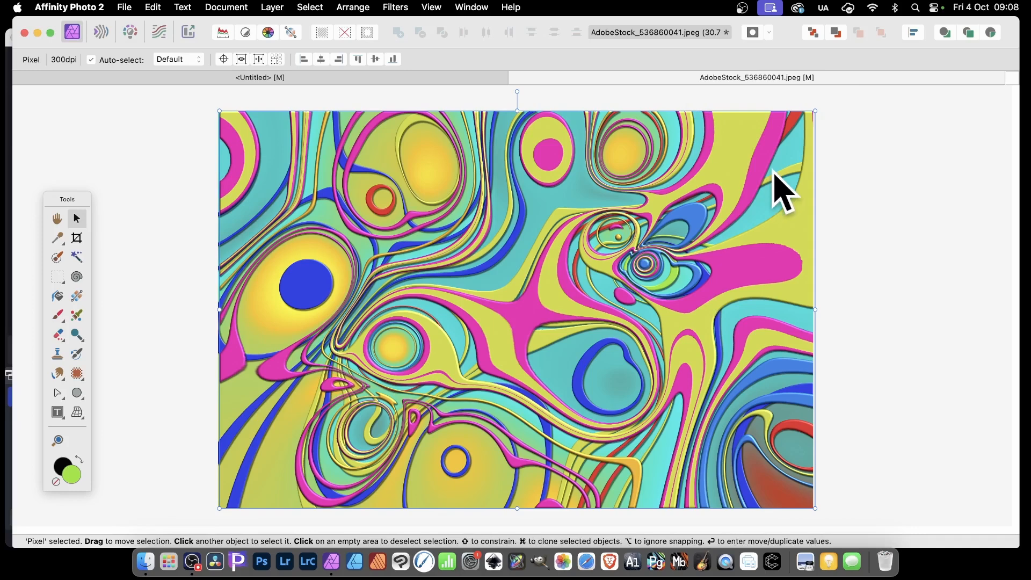